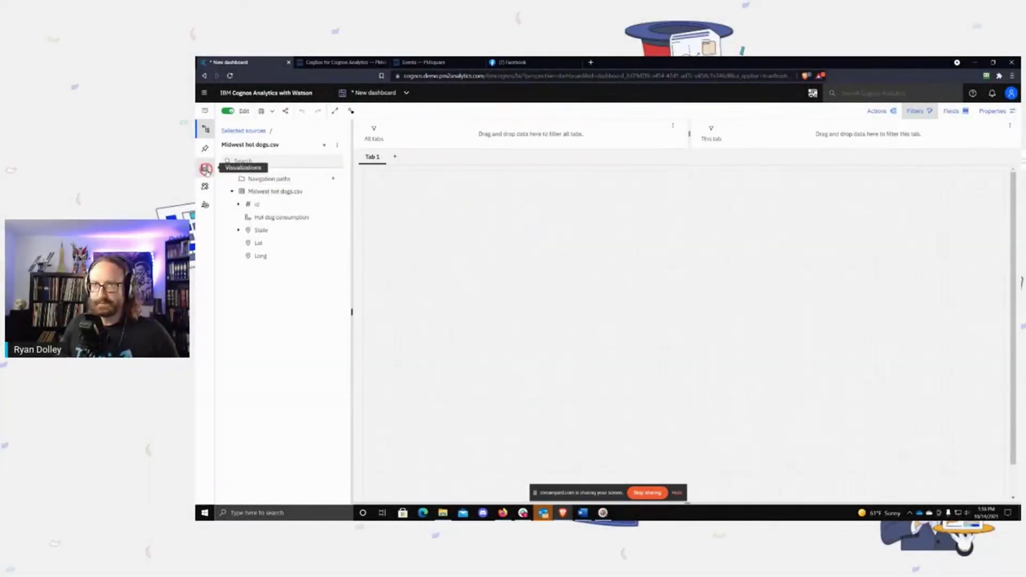
Step: Add a Map visualization from the visualization list to the dashboard canvas
{"action": "left_click", "coordinate": [205, 167]}
{"action": "scroll", "coordinate": [280, 343], "scroll_direction": "down", "scroll_amount": 2}
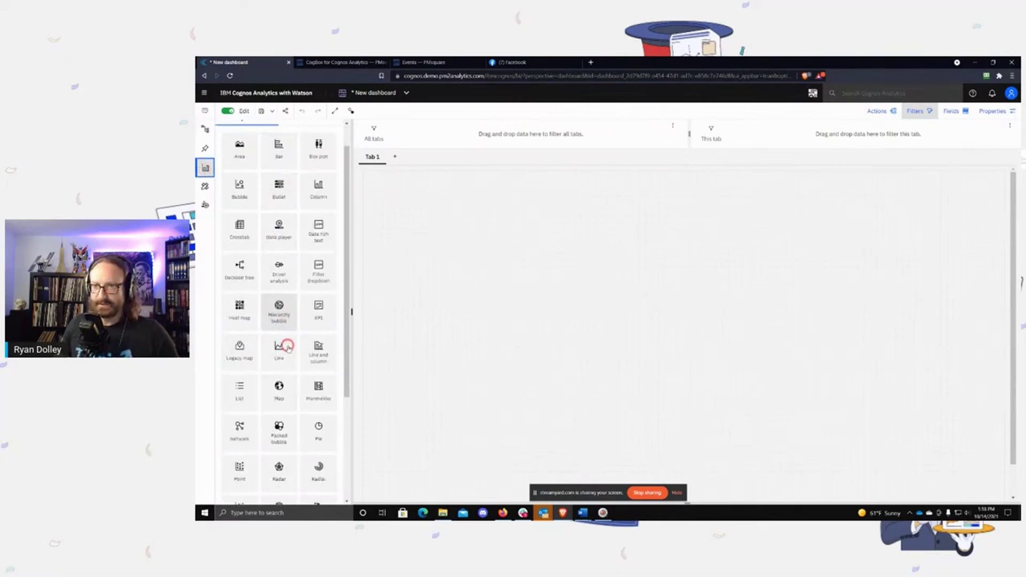
{"action": "scroll", "coordinate": [302, 314], "scroll_direction": "down", "scroll_amount": 1}
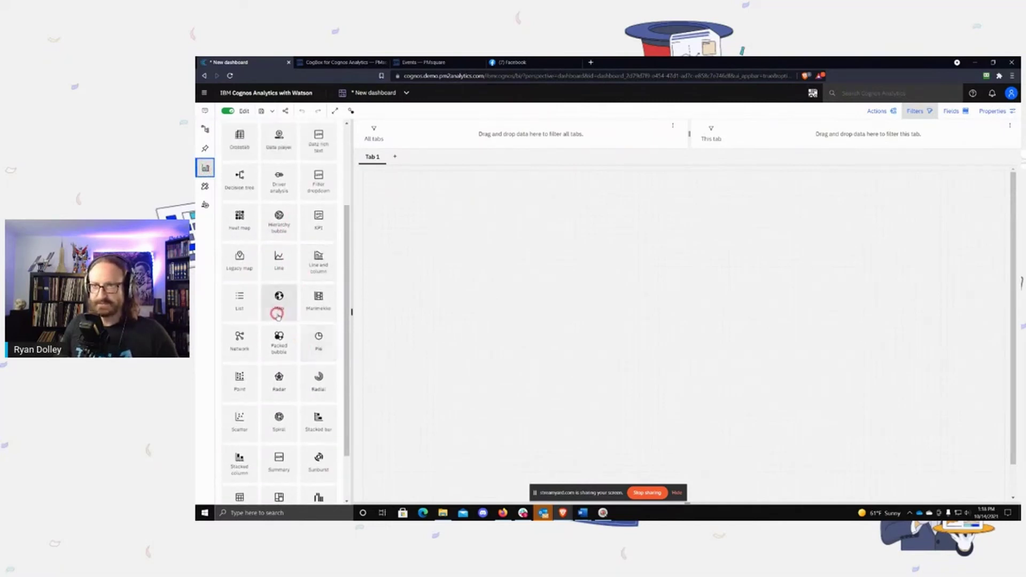
{"action": "left_click_drag", "start_coordinate": [279, 302], "coordinate": [414, 217]}
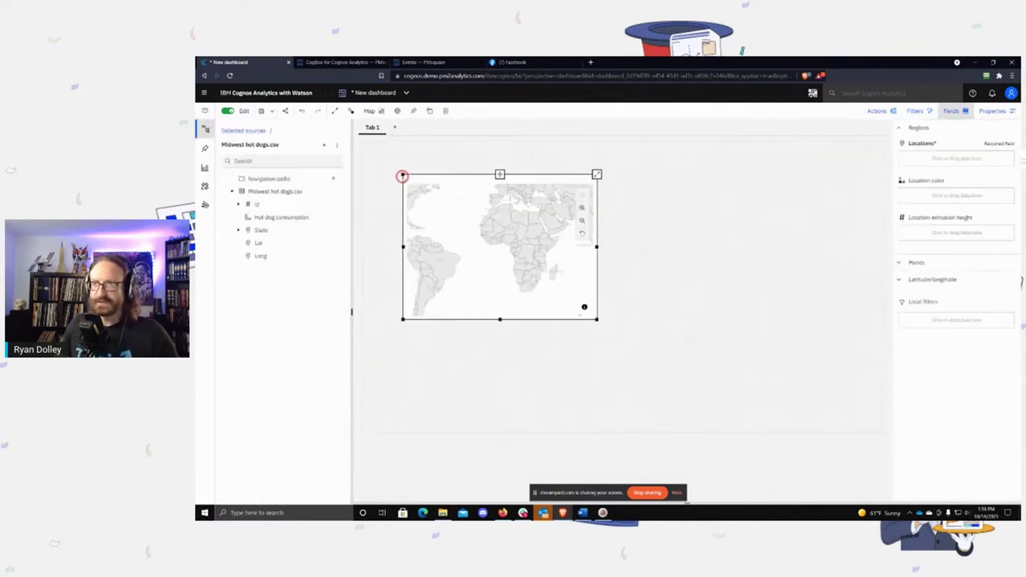
Step: Stretch the map to fill the canvas and place Hot dog consumption in Locations
{"action": "left_click_drag", "start_coordinate": [405, 173], "coordinate": [363, 142]}
{"action": "left_click_drag", "start_coordinate": [596, 319], "coordinate": [882, 433]}
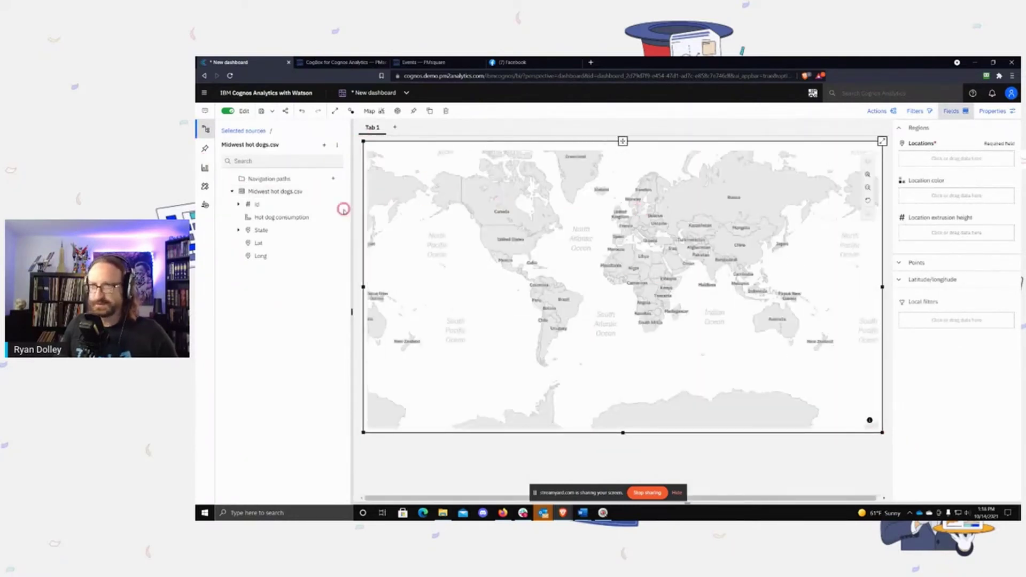
{"action": "left_click_drag", "start_coordinate": [259, 217], "coordinate": [948, 153]}
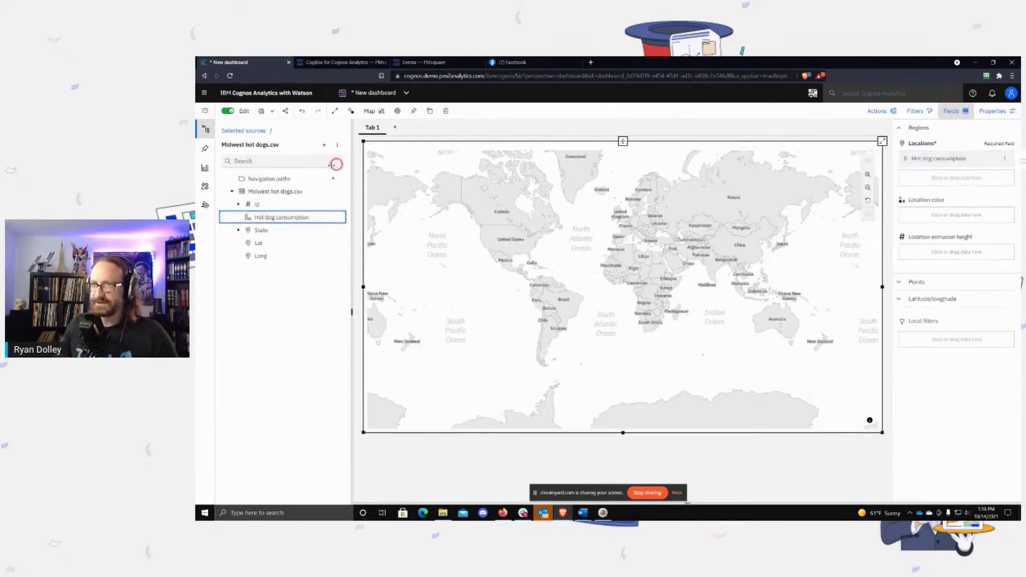
Step: Put Lat in the map's Latitude slot and Long in Longitude to plot hot dog points
{"action": "left_click_drag", "start_coordinate": [265, 241], "coordinate": [246, 203]}
{"action": "left_click", "coordinate": [899, 299]}
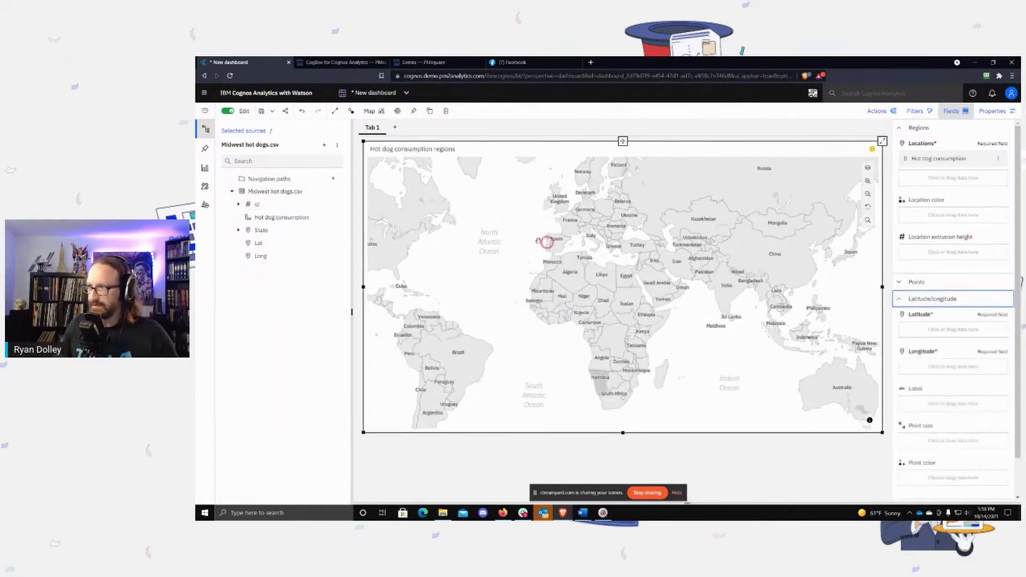
{"action": "left_click_drag", "start_coordinate": [262, 239], "coordinate": [983, 331]}
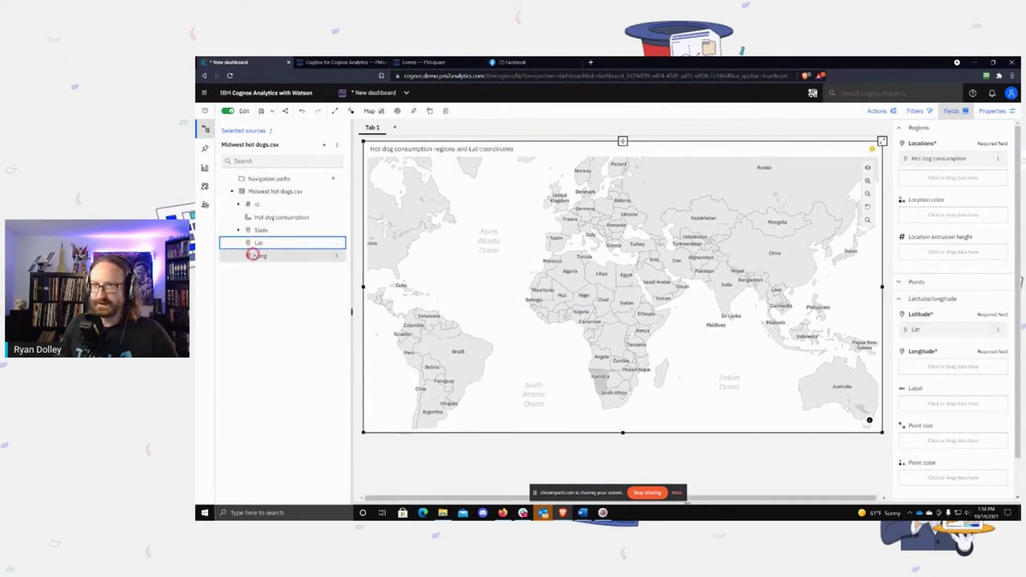
{"action": "left_click_drag", "start_coordinate": [259, 255], "coordinate": [950, 371]}
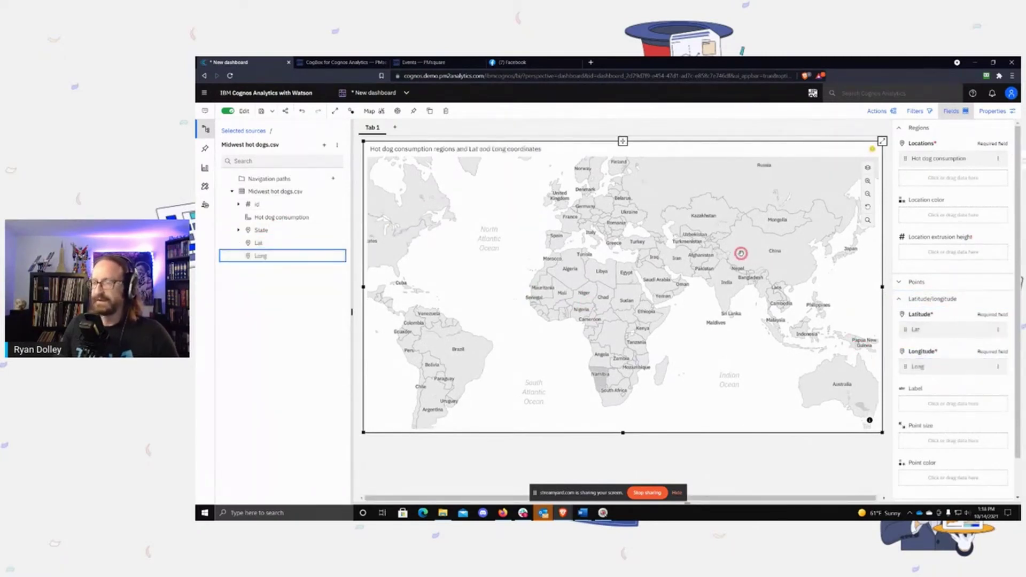
{"action": "scroll", "coordinate": [435, 235], "scroll_direction": "up", "scroll_amount": 5}
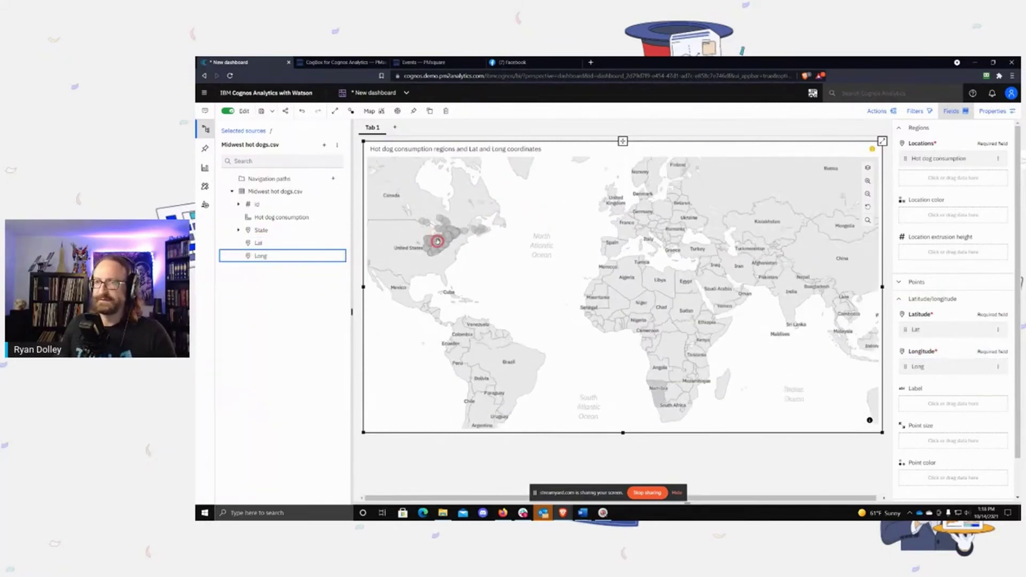
Step: Zoom into the Midwest and pan the map to center the Great Lakes
{"action": "scroll", "coordinate": [623, 318], "scroll_direction": "up", "scroll_amount": 3}
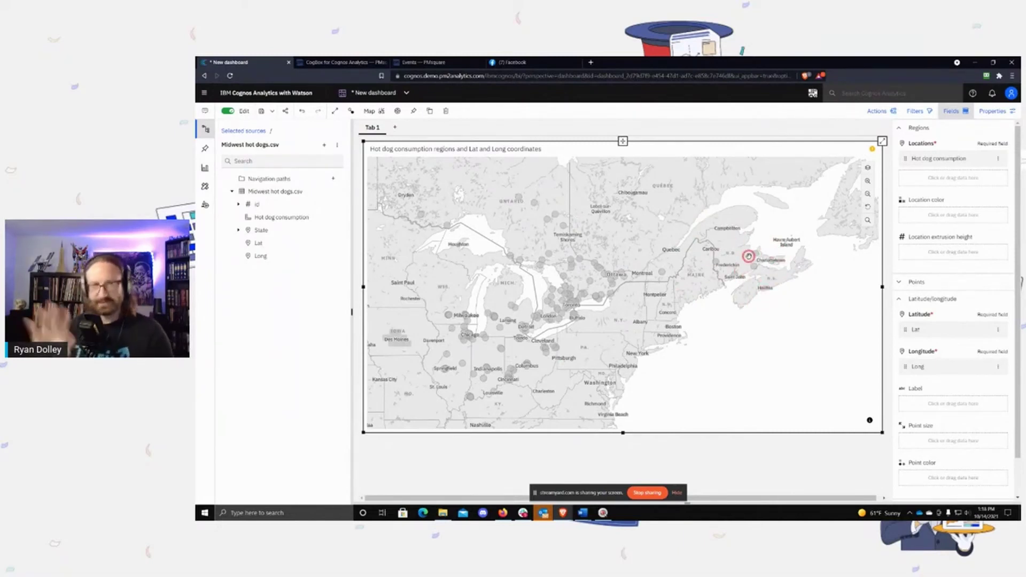
{"action": "left_click_drag", "start_coordinate": [535, 235], "coordinate": [600, 214]}
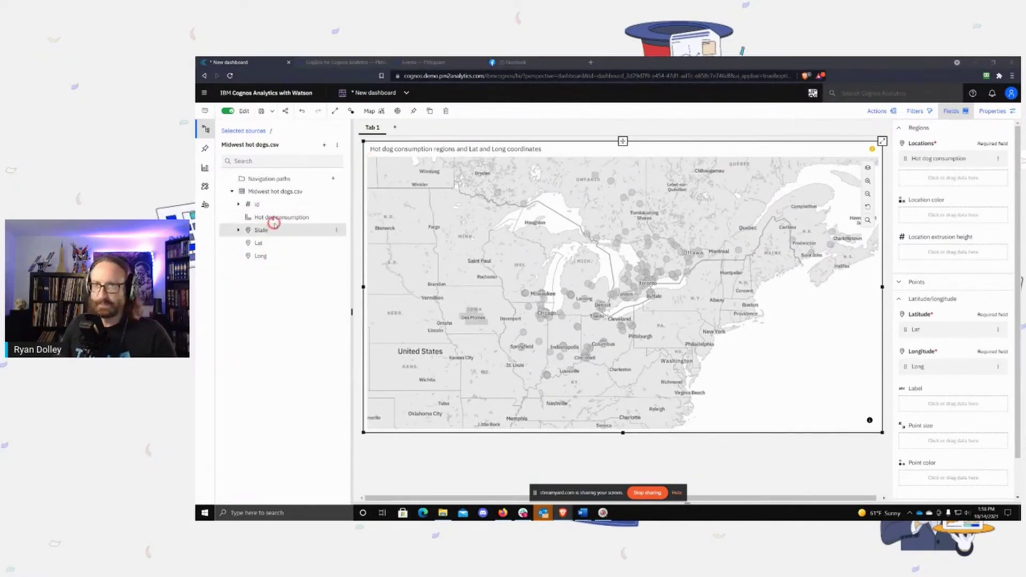
Step: Color the map points by Hot dog consumption and zoom back into the Great Lakes
{"action": "left_click_drag", "start_coordinate": [274, 223], "coordinate": [937, 478]}
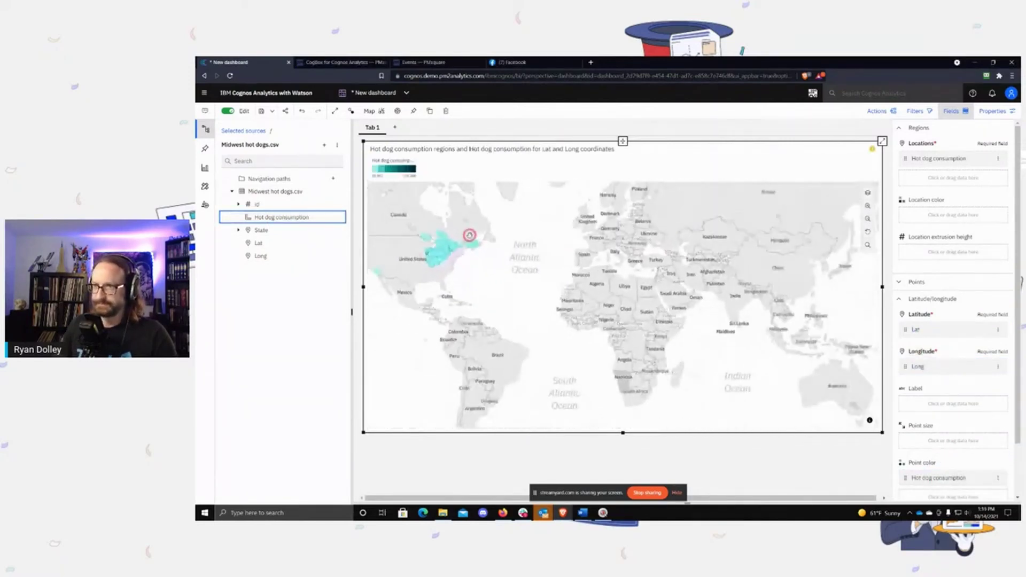
{"action": "scroll", "coordinate": [443, 254], "scroll_direction": "up", "scroll_amount": 5}
{"action": "scroll", "coordinate": [443, 254], "scroll_direction": "up", "scroll_amount": 5}
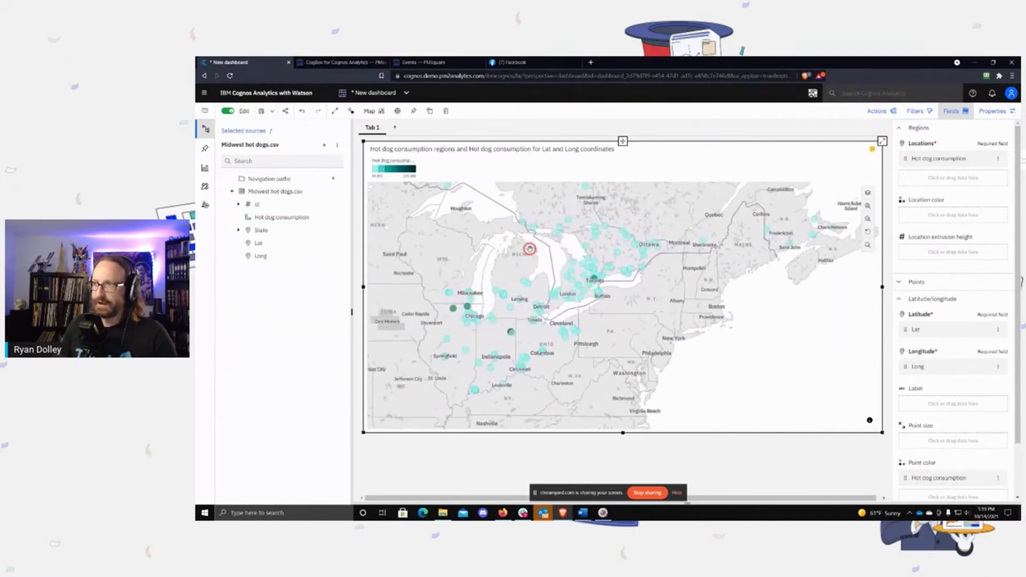
Step: Set the latitude/longitude layer Type to Hexbin and zoom in on the teal hexagons
{"action": "left_click", "coordinate": [993, 110]}
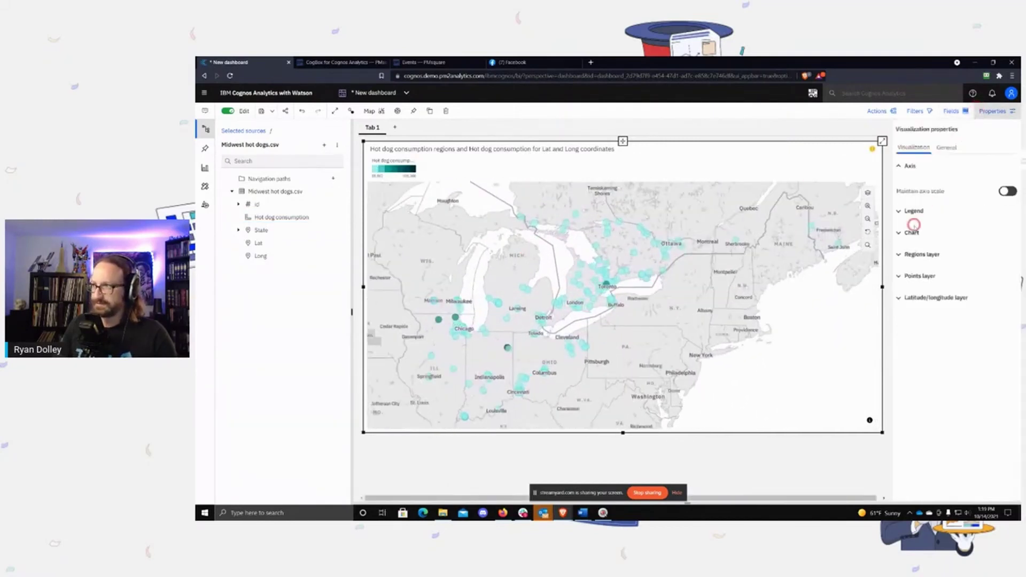
{"action": "left_click", "coordinate": [897, 297]}
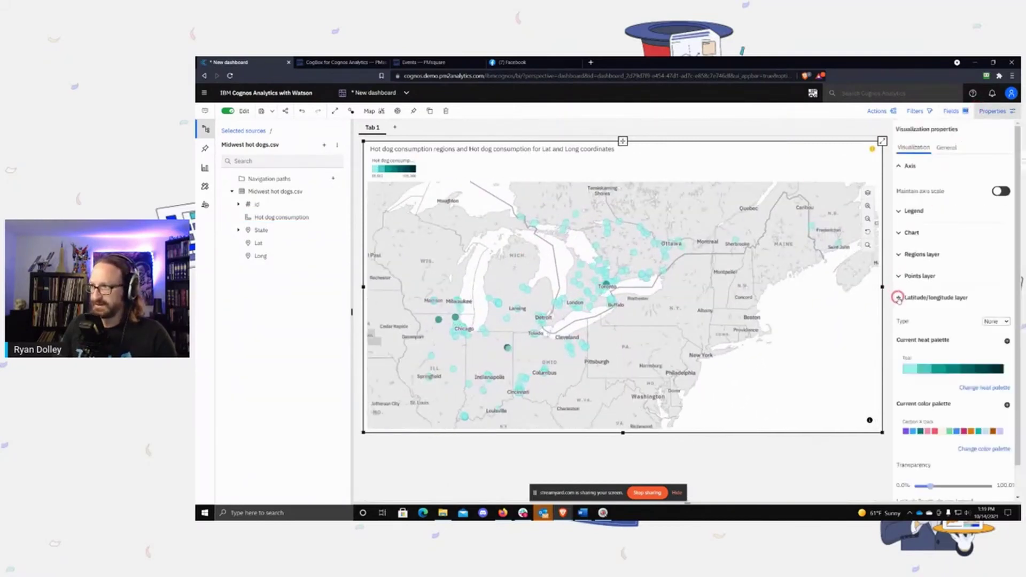
{"action": "left_click", "coordinate": [1000, 322]}
{"action": "left_click", "coordinate": [995, 352]}
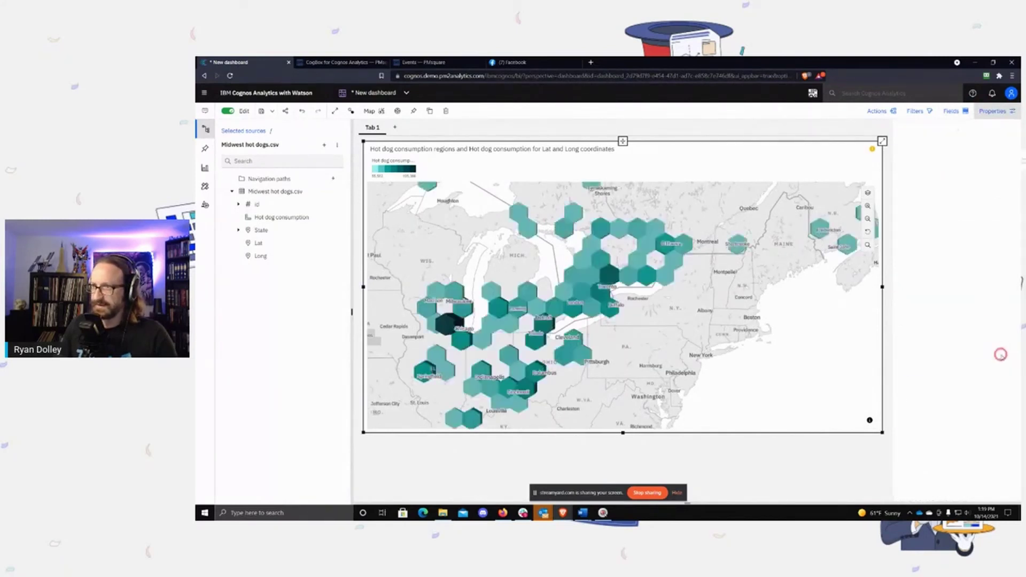
{"action": "left_click_drag", "start_coordinate": [692, 338], "coordinate": [737, 336]}
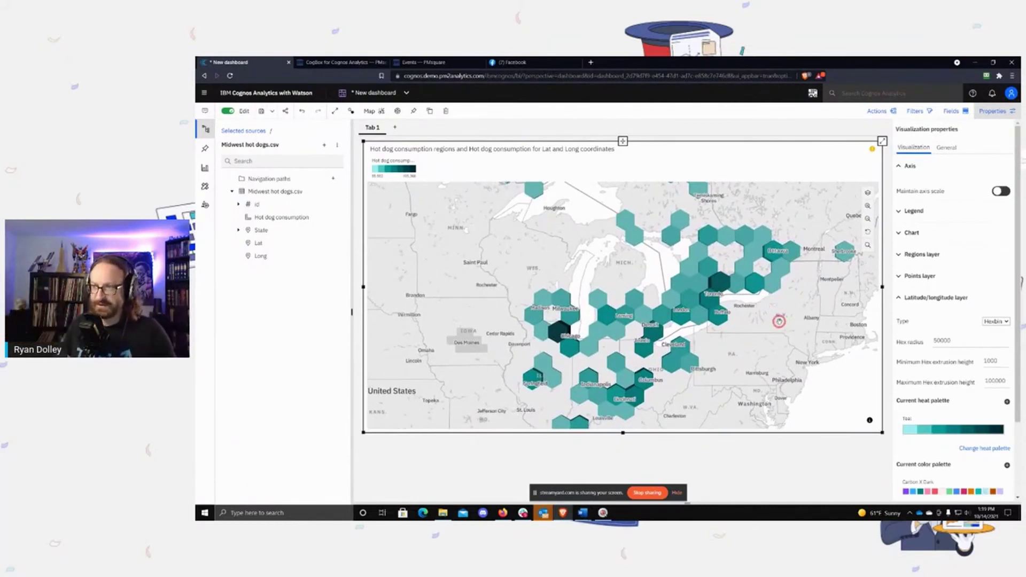
{"action": "scroll", "coordinate": [769, 304], "scroll_direction": "up", "scroll_amount": 5}
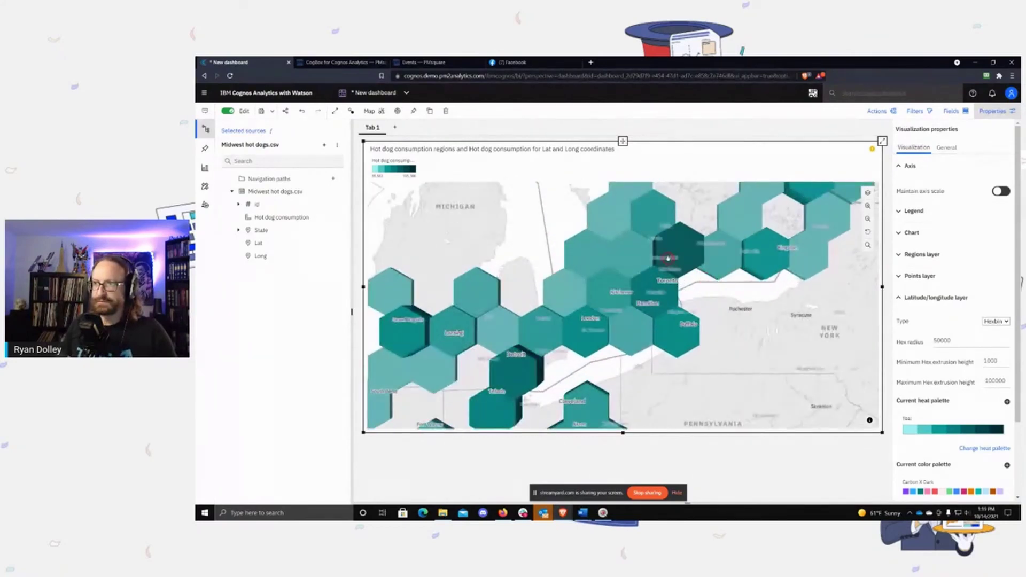
{"action": "scroll", "coordinate": [668, 258], "scroll_direction": "up", "scroll_amount": 6}
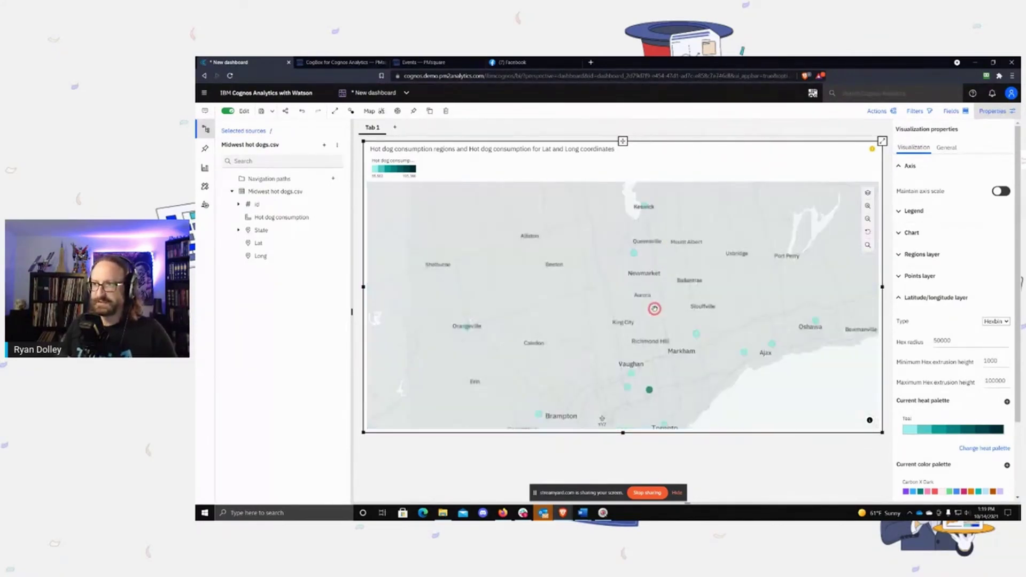
{"action": "scroll", "coordinate": [660, 289], "scroll_direction": "up", "scroll_amount": 2}
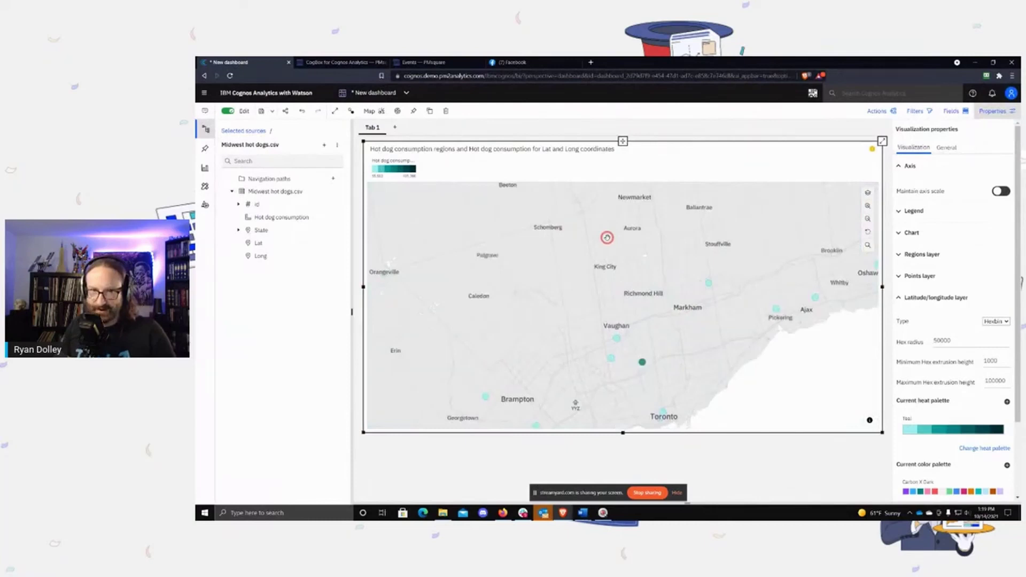
{"action": "scroll", "coordinate": [640, 242], "scroll_direction": "down", "scroll_amount": 10}
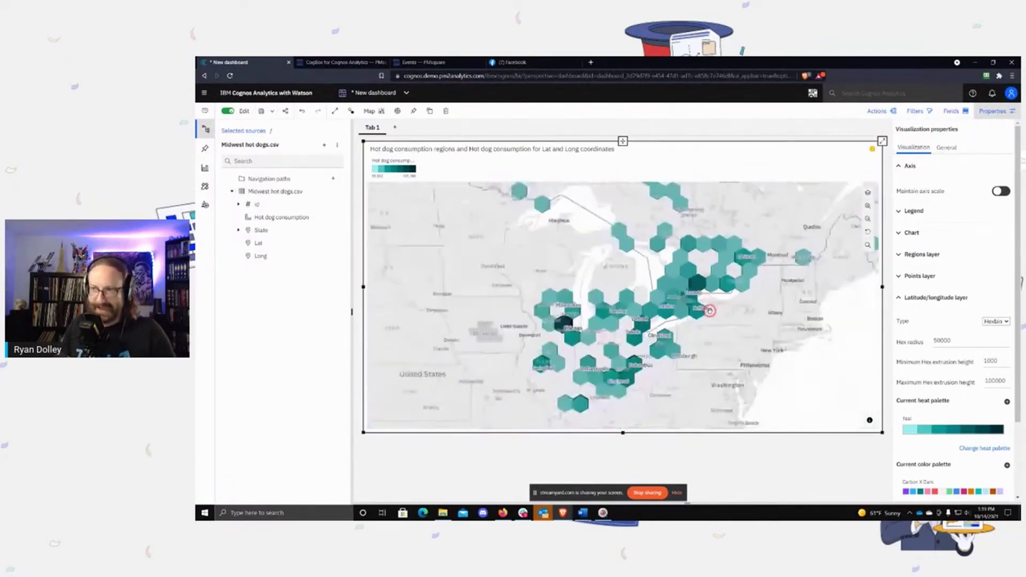
Step: Pan the hexbin map, then briefly visit the PMsquare events tab and return to the dashboard
{"action": "left_click_drag", "start_coordinate": [713, 334], "coordinate": [766, 327]}
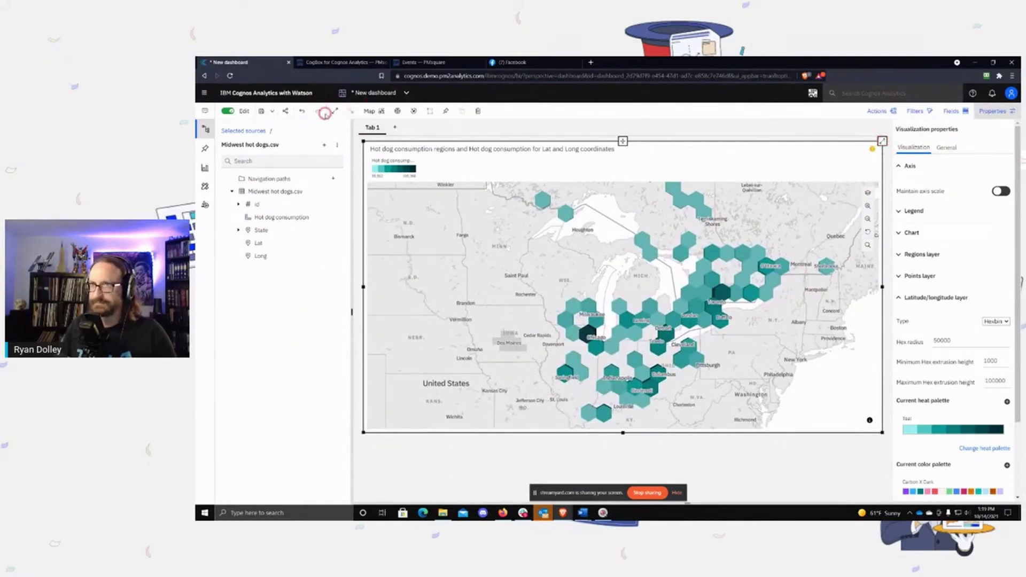
{"action": "left_click", "coordinate": [422, 62]}
{"action": "left_click", "coordinate": [235, 62]}
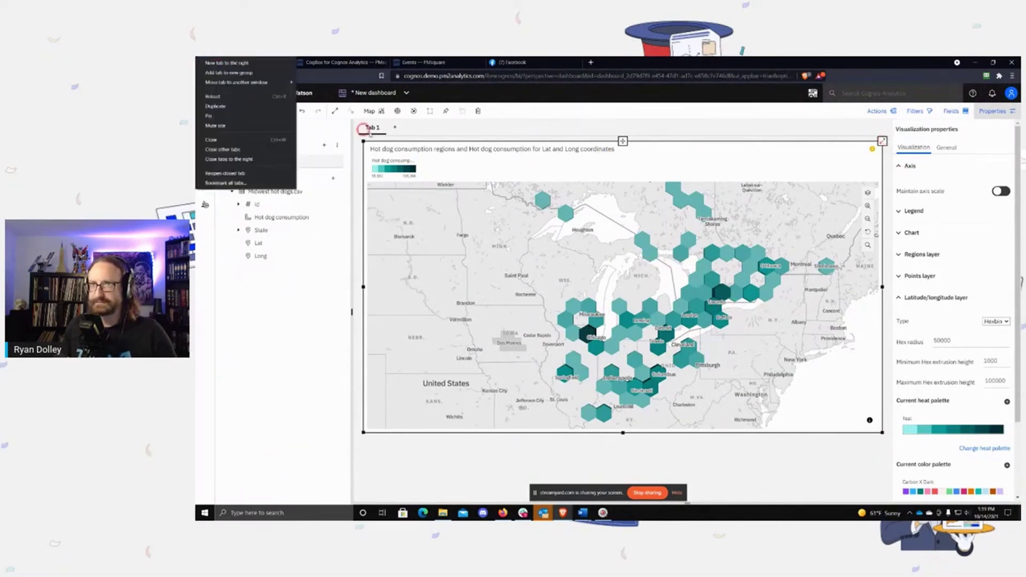
{"action": "right_click", "coordinate": [237, 60]}
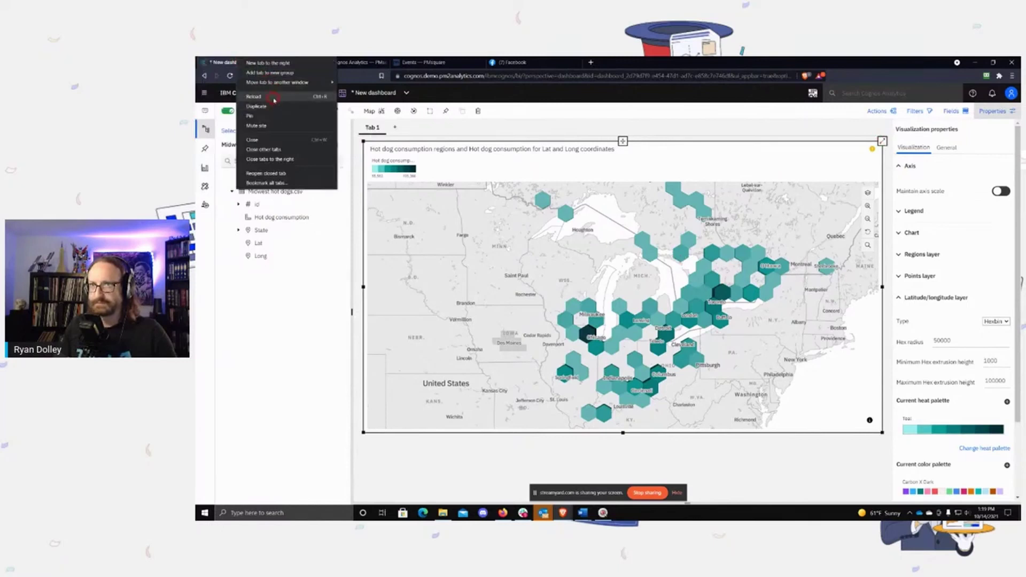
{"action": "left_click", "coordinate": [622, 171]}
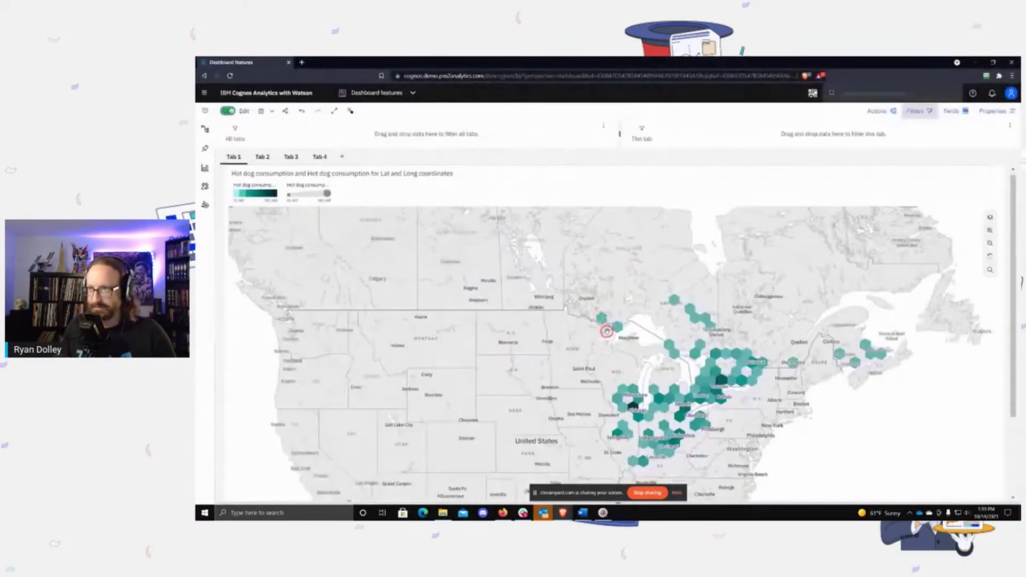
Step: Maximize the Dashboard features window and select its finished hexbin map
{"action": "double_click", "coordinate": [608, 332]}
{"action": "double_click", "coordinate": [609, 296]}
{"action": "scroll", "coordinate": [610, 296], "scroll_direction": "down", "scroll_amount": 3}
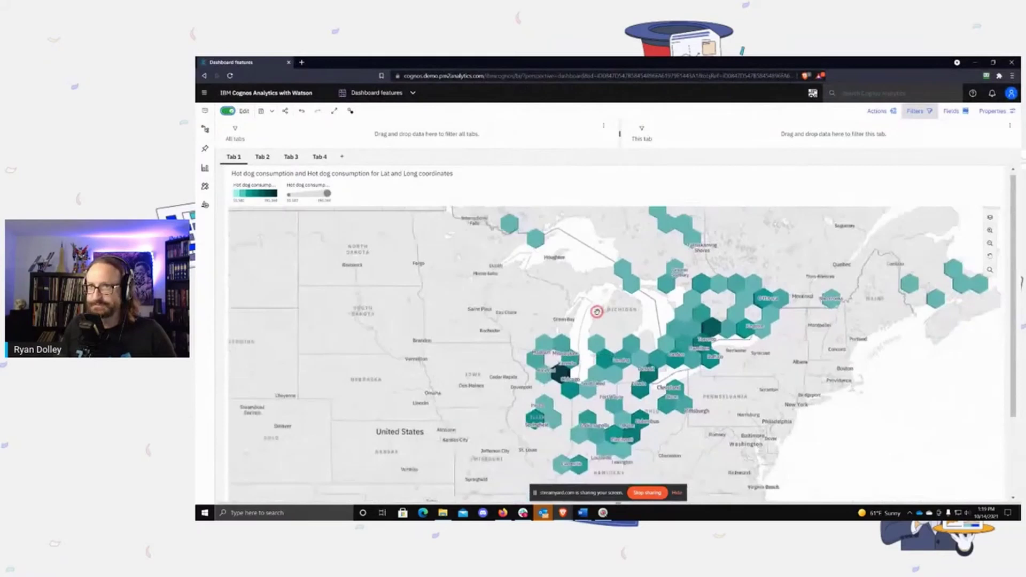
{"action": "left_click", "coordinate": [852, 330]}
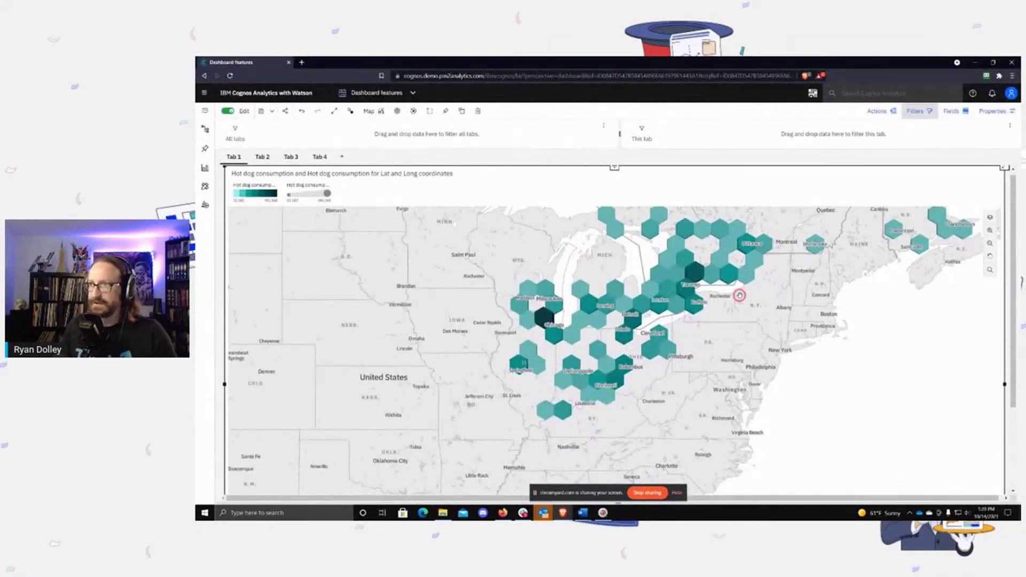
{"action": "scroll", "coordinate": [739, 295], "scroll_direction": "down", "scroll_amount": 2}
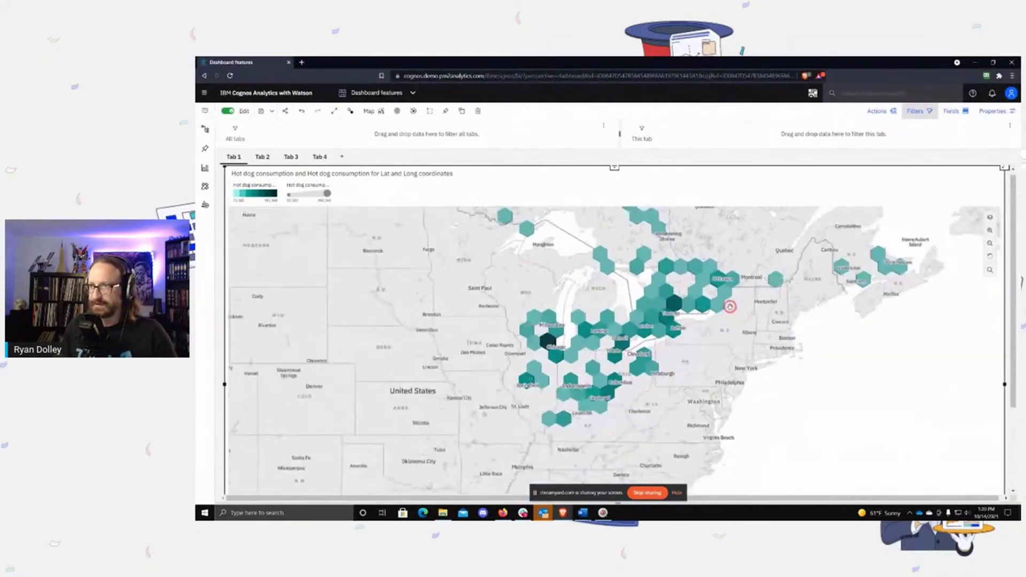
{"action": "scroll", "coordinate": [735, 332], "scroll_direction": "up", "scroll_amount": 2}
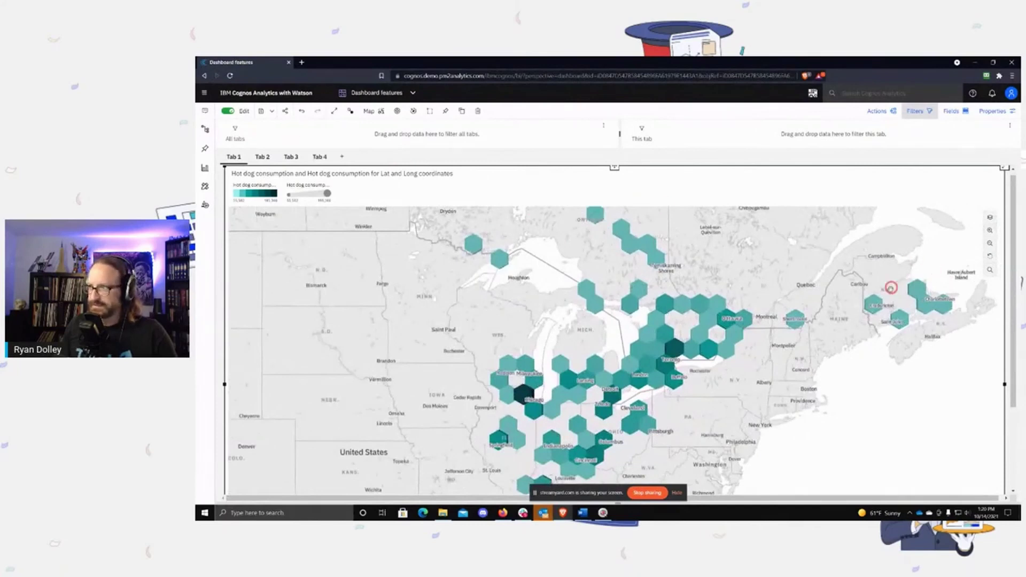
{"action": "key", "text": "Down"}
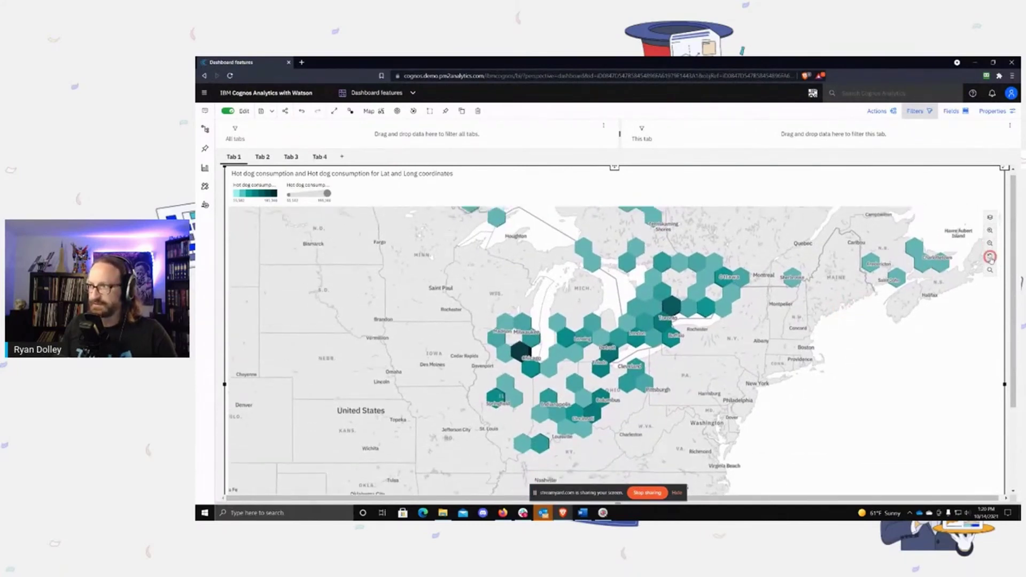
Step: Tilt the hex map into 3D so the hexagons stand as extruded columns
{"action": "left_click", "coordinate": [989, 257]}
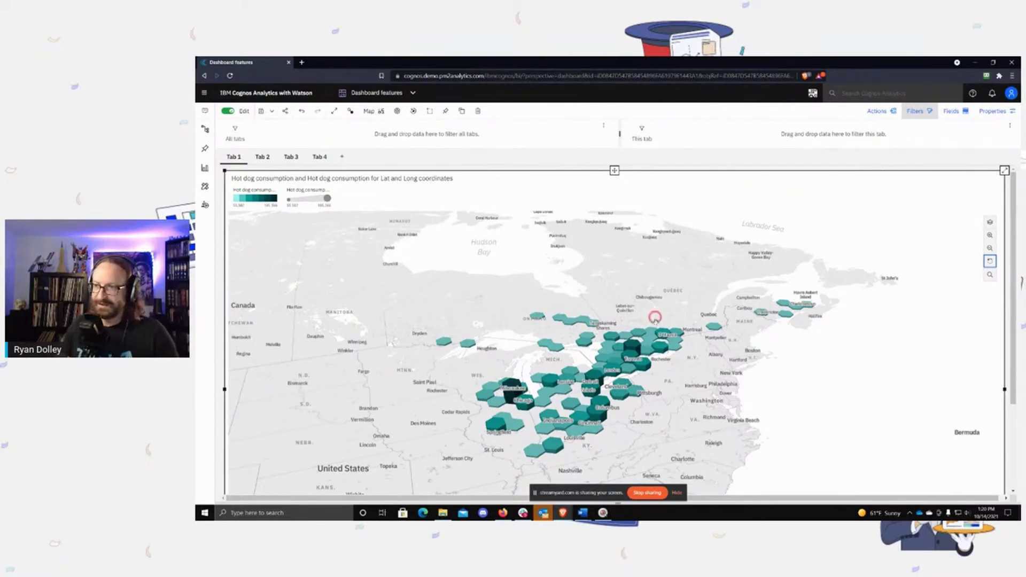
{"action": "scroll", "coordinate": [654, 319], "scroll_direction": "up", "scroll_amount": 6}
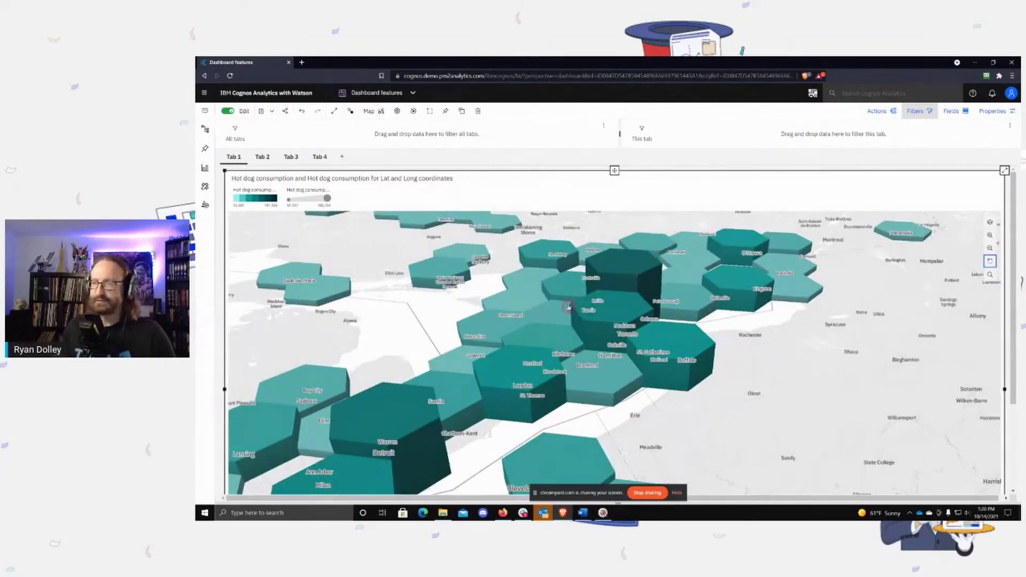
{"action": "scroll", "coordinate": [568, 307], "scroll_direction": "down", "scroll_amount": 5}
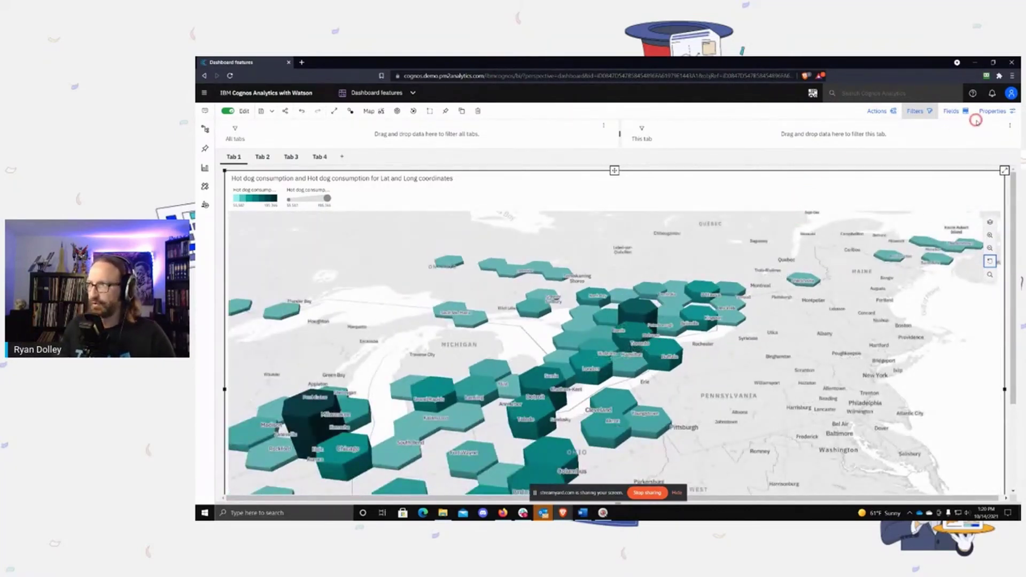
Step: In the latitude/longitude layer properties, try a hex radius of 5000, then 500000
{"action": "left_click", "coordinate": [991, 112]}
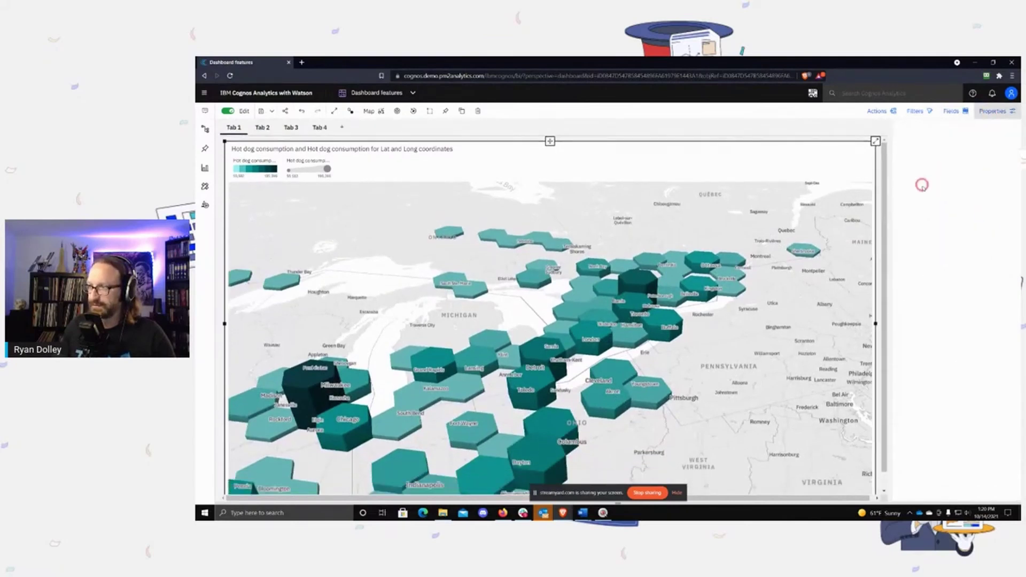
{"action": "left_click", "coordinate": [899, 297]}
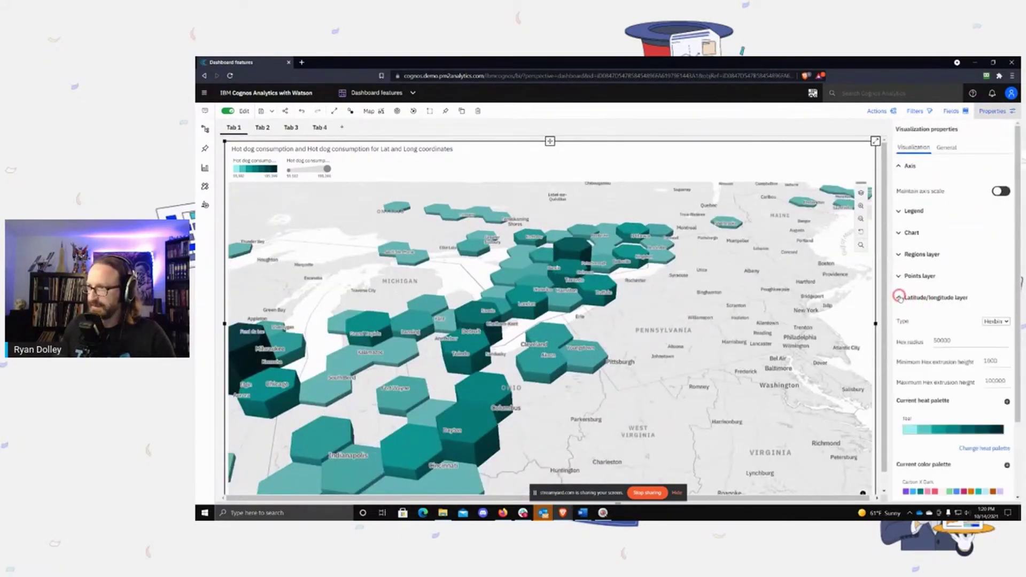
{"action": "scroll", "coordinate": [903, 295], "scroll_direction": "down", "scroll_amount": 2}
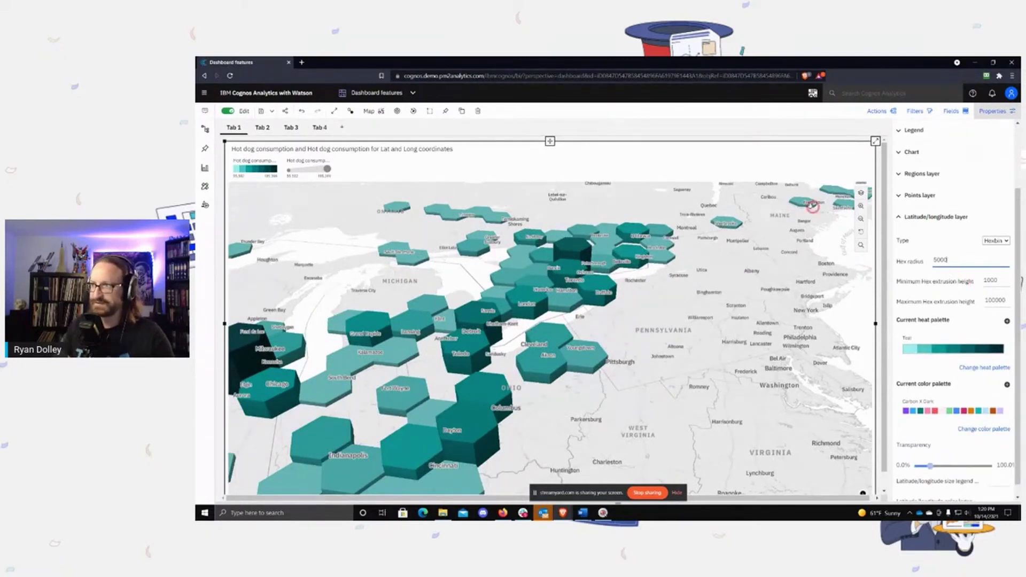
{"action": "key", "text": "Return"}
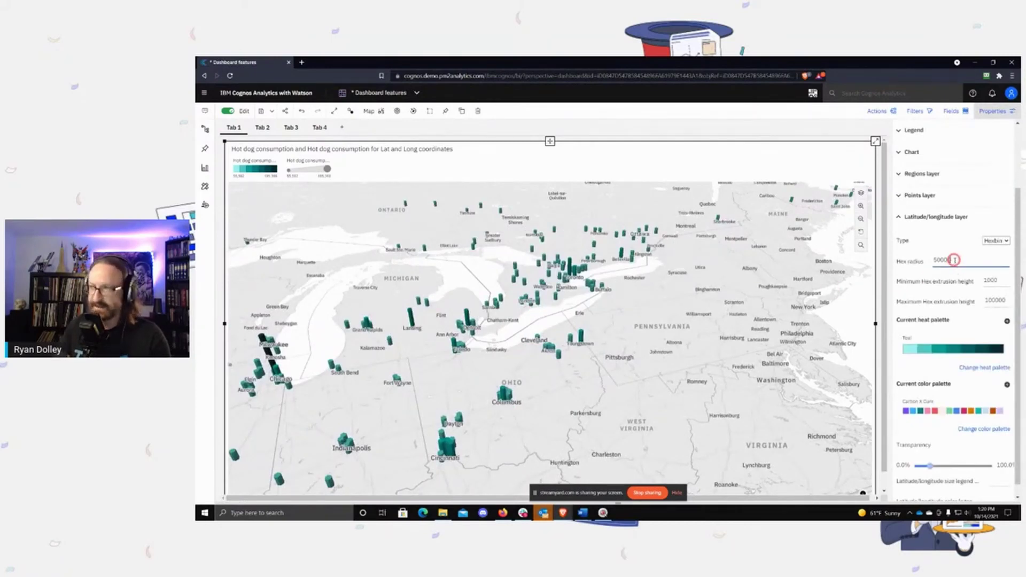
{"action": "key", "text": "Return"}
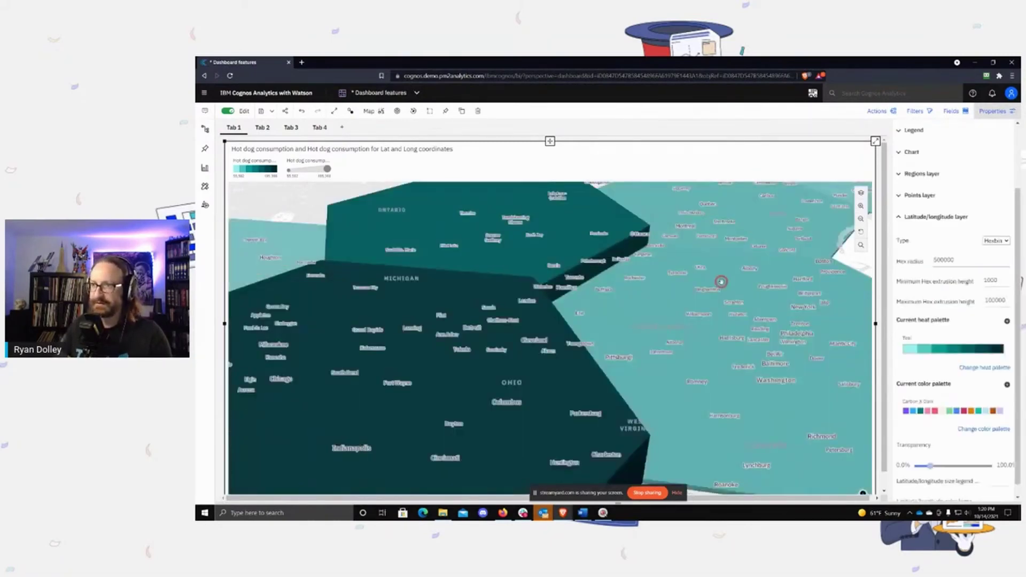
Step: Set the hex radius back to 50000
{"action": "scroll", "coordinate": [721, 281], "scroll_direction": "down", "scroll_amount": 5}
{"action": "scroll", "coordinate": [720, 281], "scroll_direction": "up", "scroll_amount": 4}
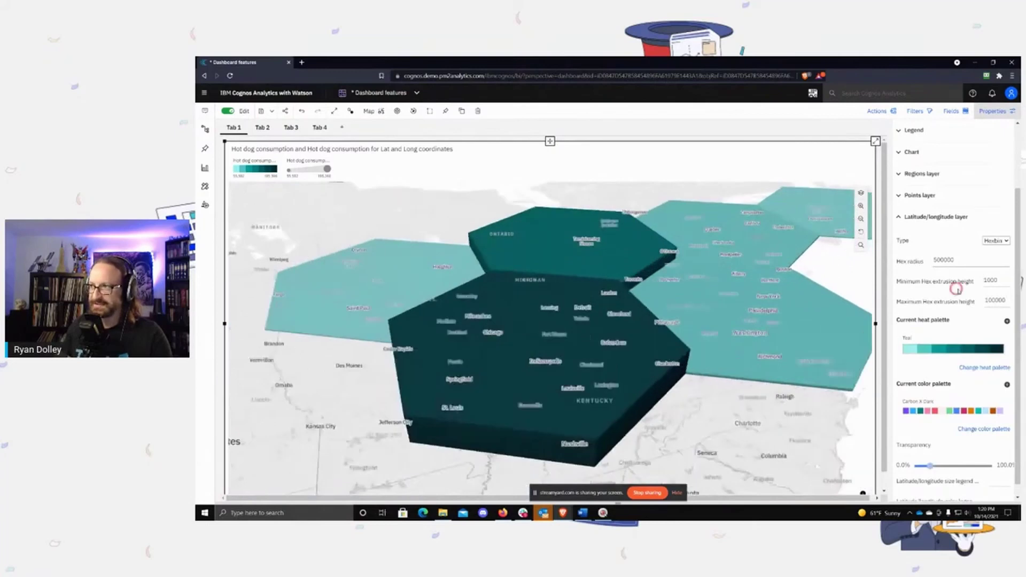
{"action": "left_click", "coordinate": [961, 260]}
{"action": "key", "text": "Return"}
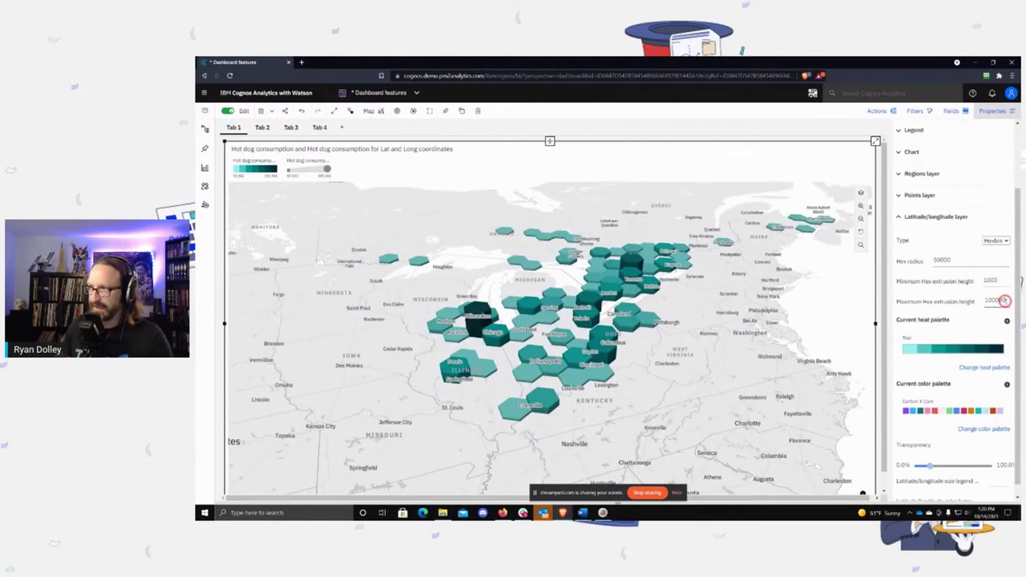
Step: Zoom, then tilt and pan the 3D map toward the East Coast to view the tall columns
{"action": "scroll", "coordinate": [835, 244], "scroll_direction": "down", "scroll_amount": 5}
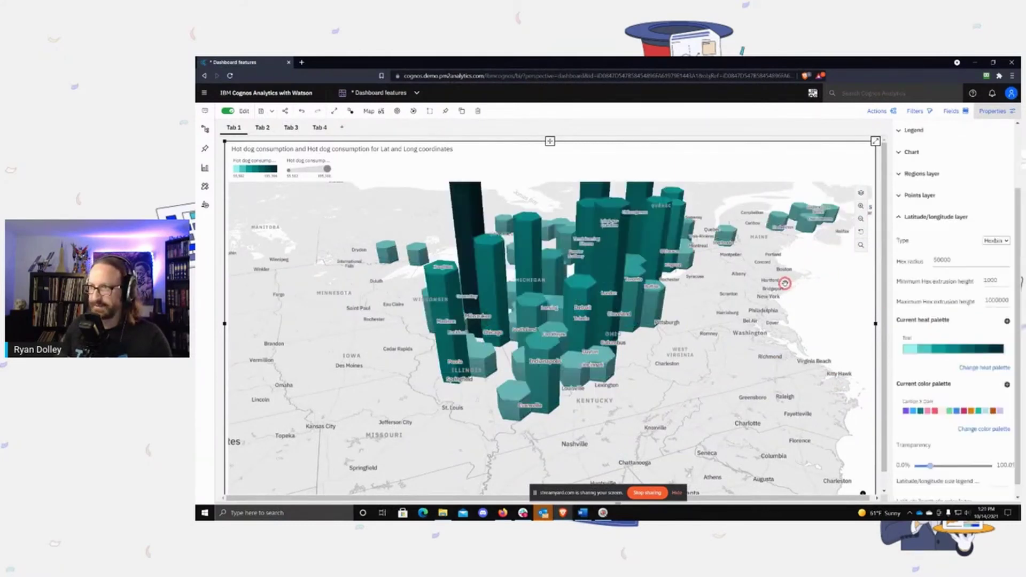
{"action": "scroll", "coordinate": [769, 297], "scroll_direction": "up", "scroll_amount": 5}
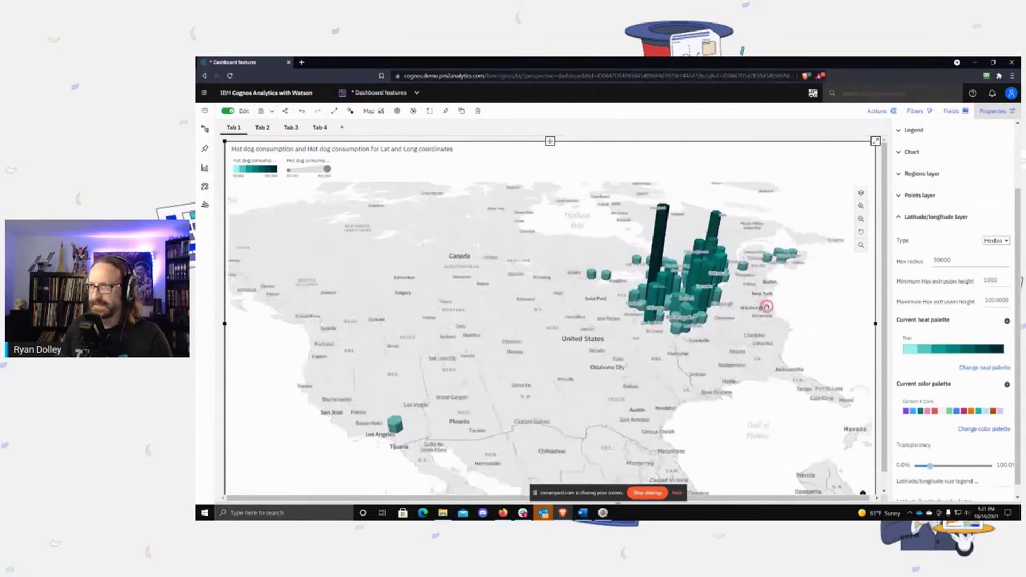
{"action": "left_click_drag", "start_coordinate": [747, 410], "coordinate": [579, 367]}
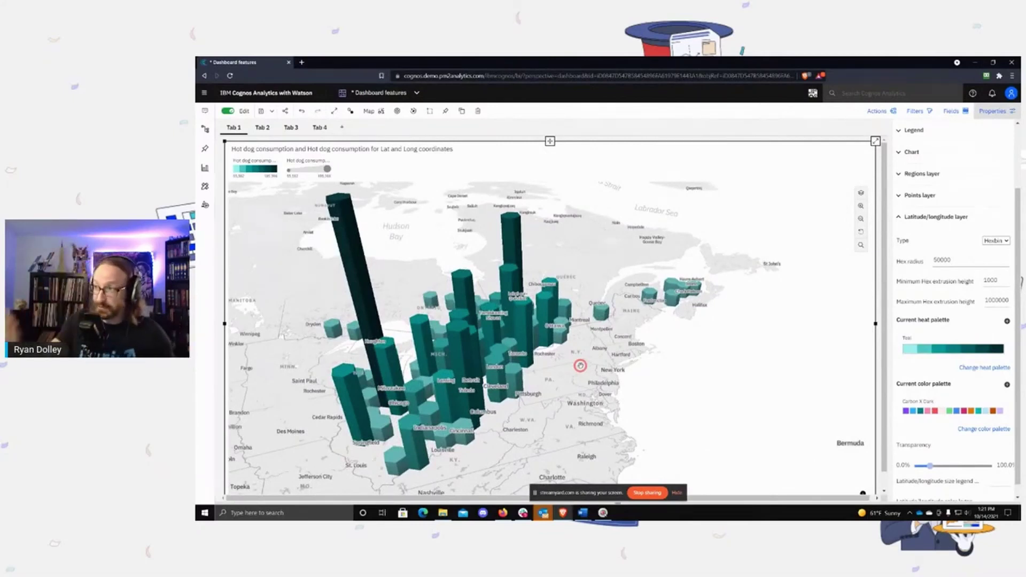
Step: Expand the Points layer settings and check its Type list, leaving it unchanged
{"action": "left_click", "coordinate": [909, 196]}
{"action": "scroll", "coordinate": [924, 256], "scroll_direction": "down", "scroll_amount": 5}
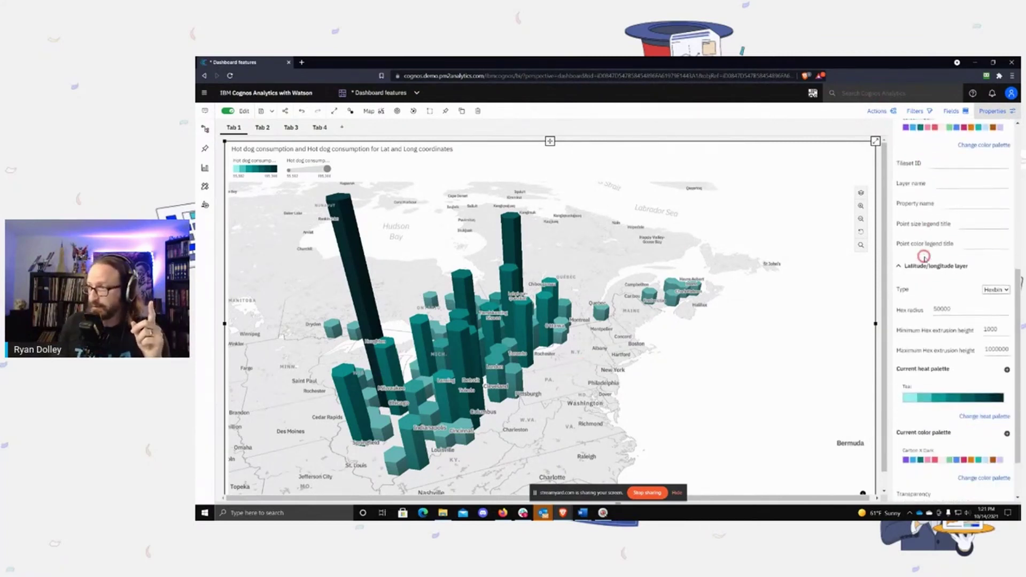
{"action": "scroll", "coordinate": [949, 288], "scroll_direction": "up", "scroll_amount": 5}
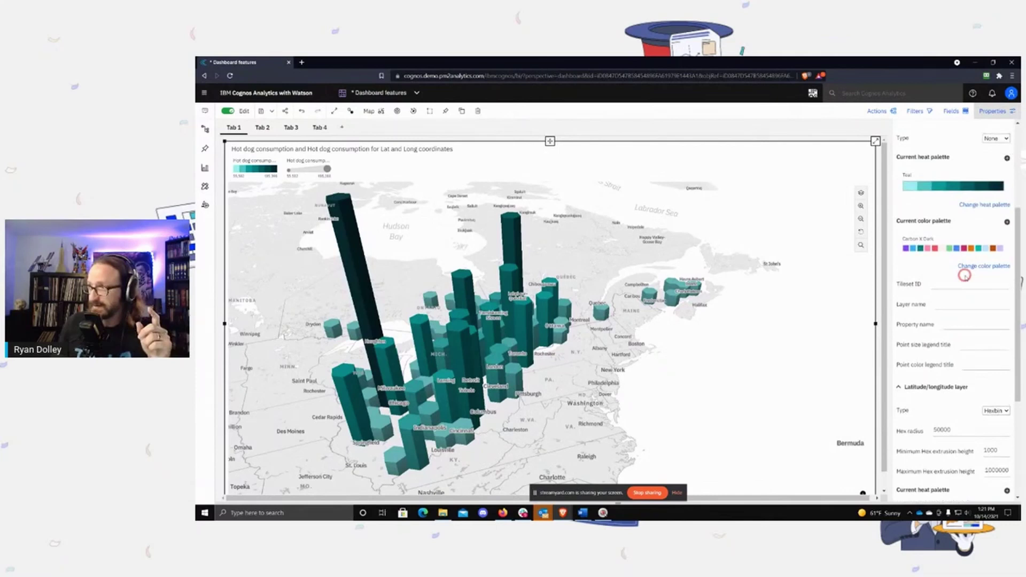
{"action": "scroll", "coordinate": [948, 283], "scroll_direction": "down", "scroll_amount": 3}
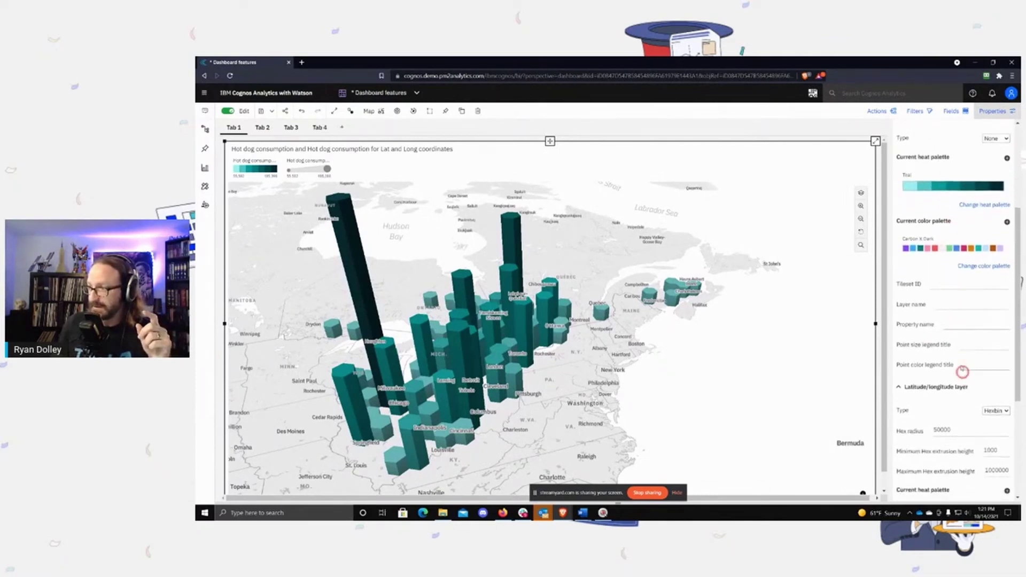
{"action": "scroll", "coordinate": [943, 338], "scroll_direction": "up", "scroll_amount": 3}
{"action": "scroll", "coordinate": [946, 321], "scroll_direction": "up", "scroll_amount": 3}
{"action": "left_click", "coordinate": [995, 300]}
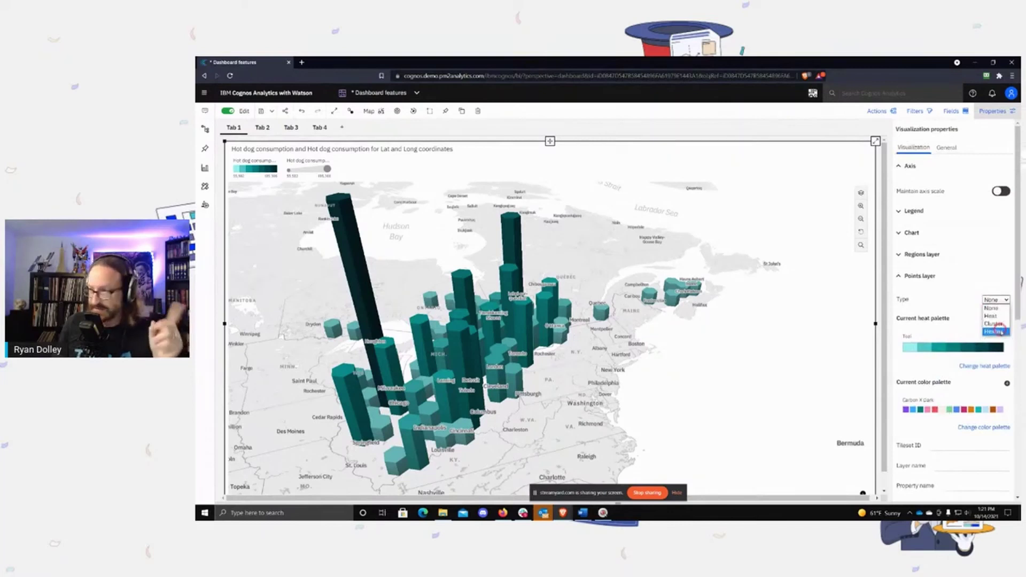
{"action": "left_click", "coordinate": [989, 300]}
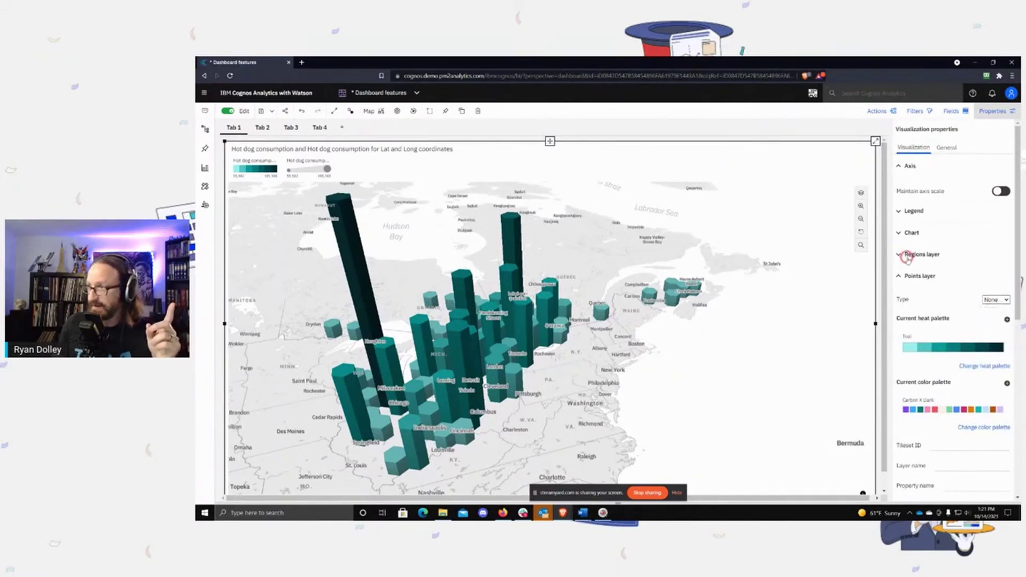
Step: Expand the Regions layer settings to show its purple heat palette
{"action": "left_click", "coordinate": [905, 255]}
{"action": "scroll", "coordinate": [943, 265], "scroll_direction": "down", "scroll_amount": 4}
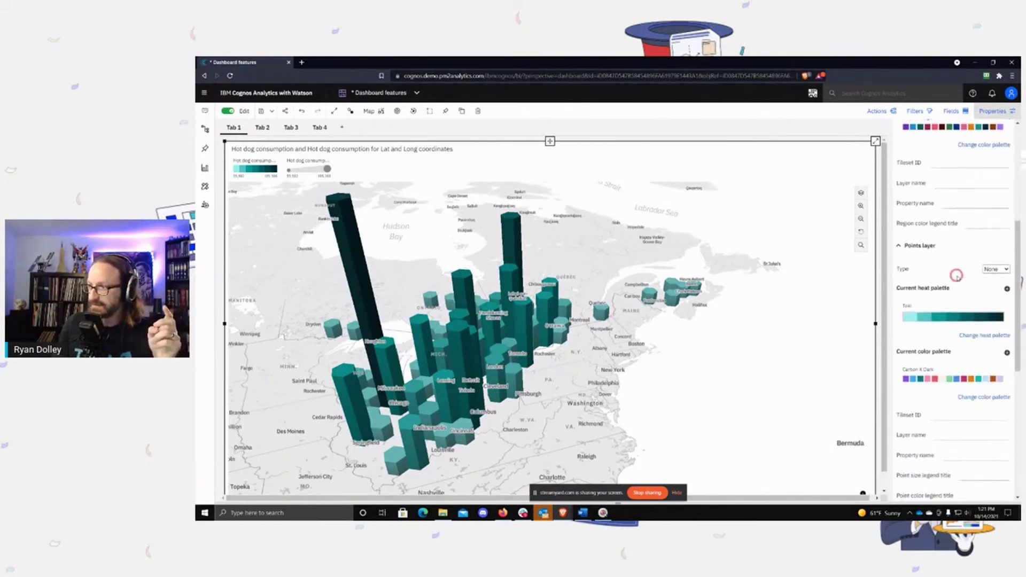
{"action": "scroll", "coordinate": [955, 275], "scroll_direction": "up", "scroll_amount": 2}
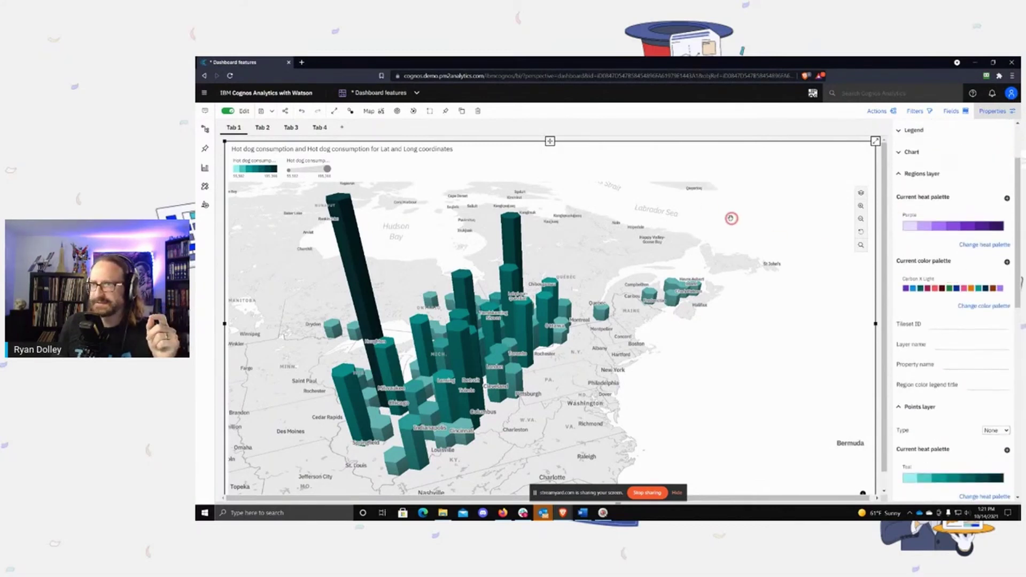
{"action": "scroll", "coordinate": [991, 263], "scroll_direction": "up", "scroll_amount": 1}
{"action": "scroll", "coordinate": [991, 263], "scroll_direction": "up", "scroll_amount": 2}
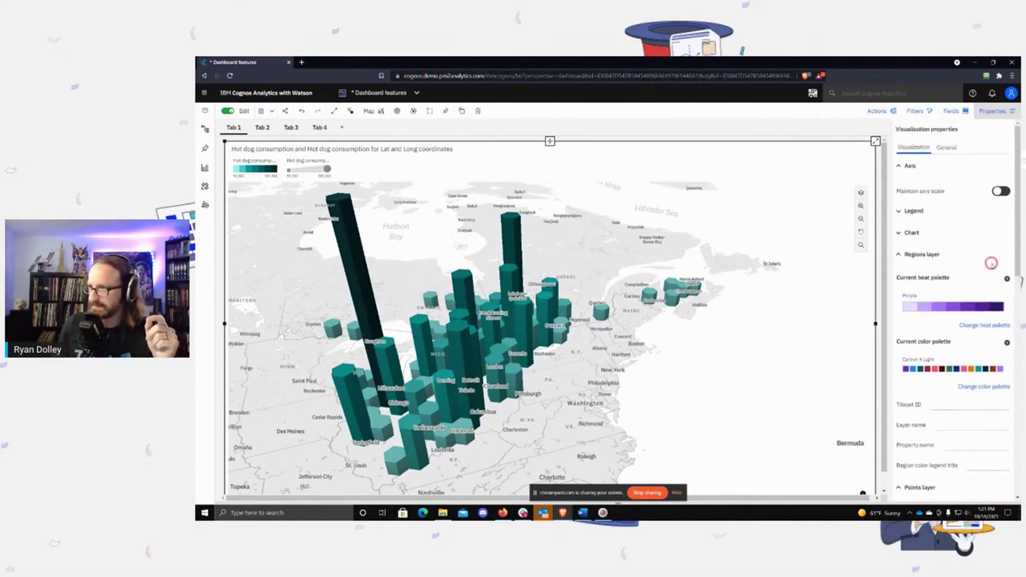
Step: Expand and then collapse the Chart settings section
{"action": "left_click", "coordinate": [907, 231]}
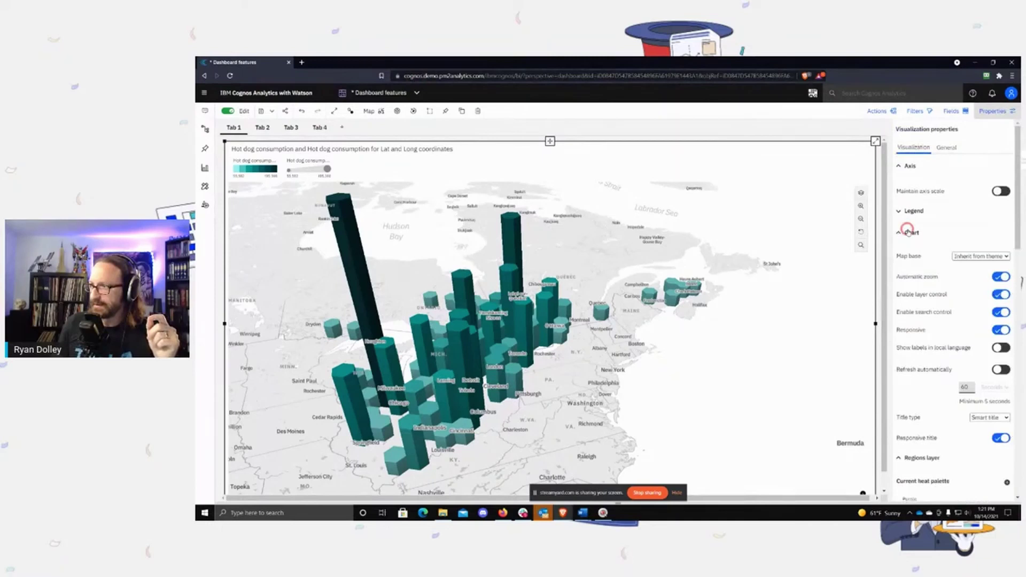
{"action": "scroll", "coordinate": [961, 339], "scroll_direction": "down", "scroll_amount": 8}
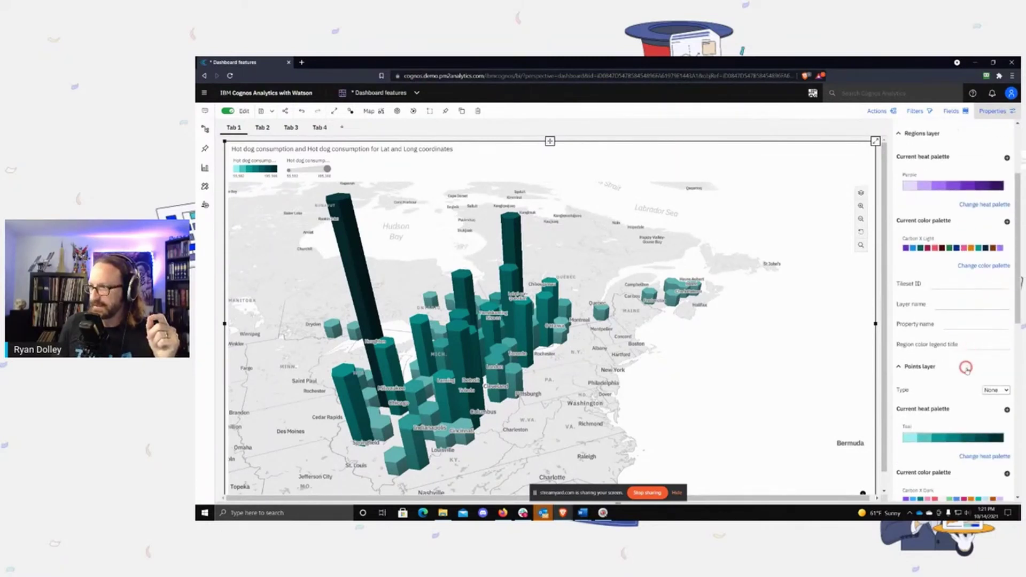
{"action": "scroll", "coordinate": [966, 326], "scroll_direction": "down", "scroll_amount": 1}
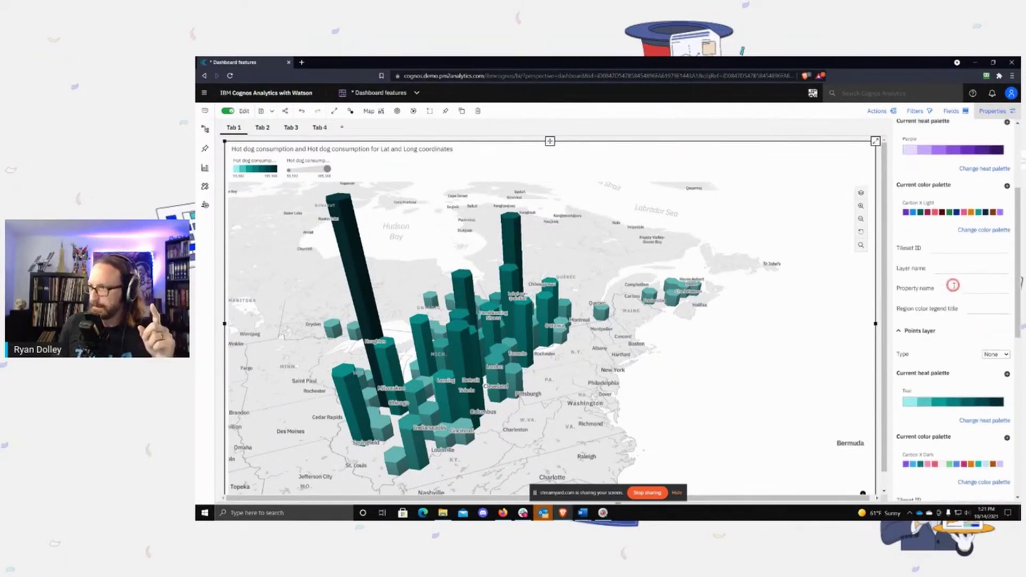
{"action": "scroll", "coordinate": [952, 286], "scroll_direction": "up", "scroll_amount": 9}
{"action": "left_click", "coordinate": [898, 233]}
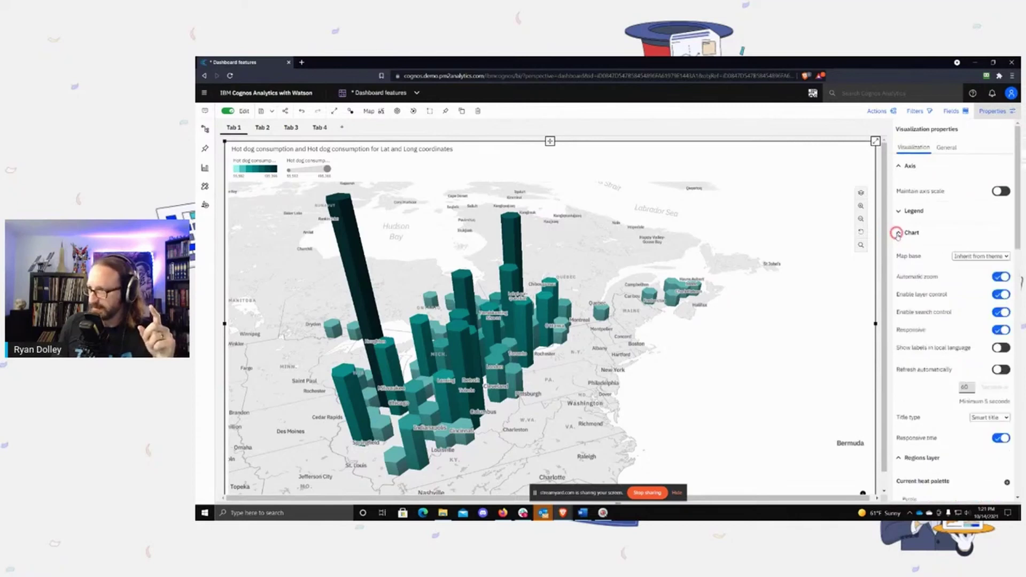
{"action": "scroll", "coordinate": [931, 278], "scroll_direction": "down", "scroll_amount": 3}
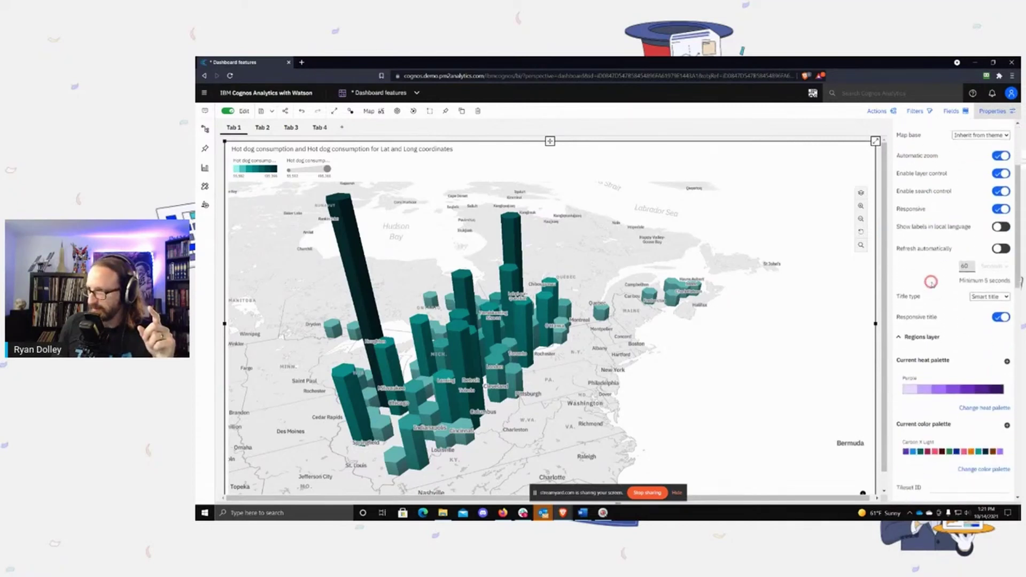
{"action": "scroll", "coordinate": [930, 281], "scroll_direction": "up", "scroll_amount": 3}
{"action": "left_click", "coordinate": [900, 233]}
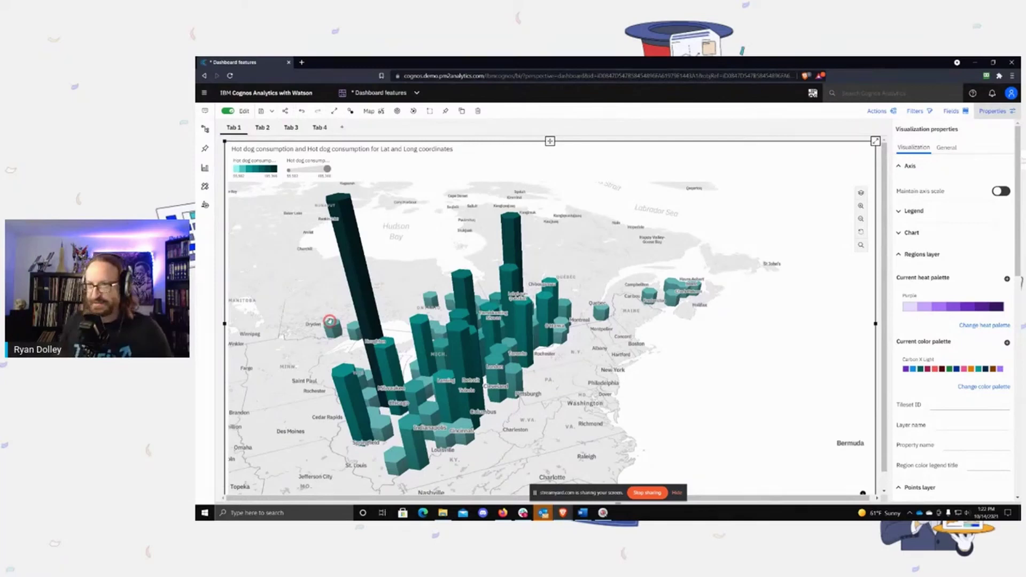
Step: Recenter the 3D hex columns, then return to the New dashboard window with the flat teal hexbin map
{"action": "left_click_drag", "start_coordinate": [582, 405], "coordinate": [644, 282]}
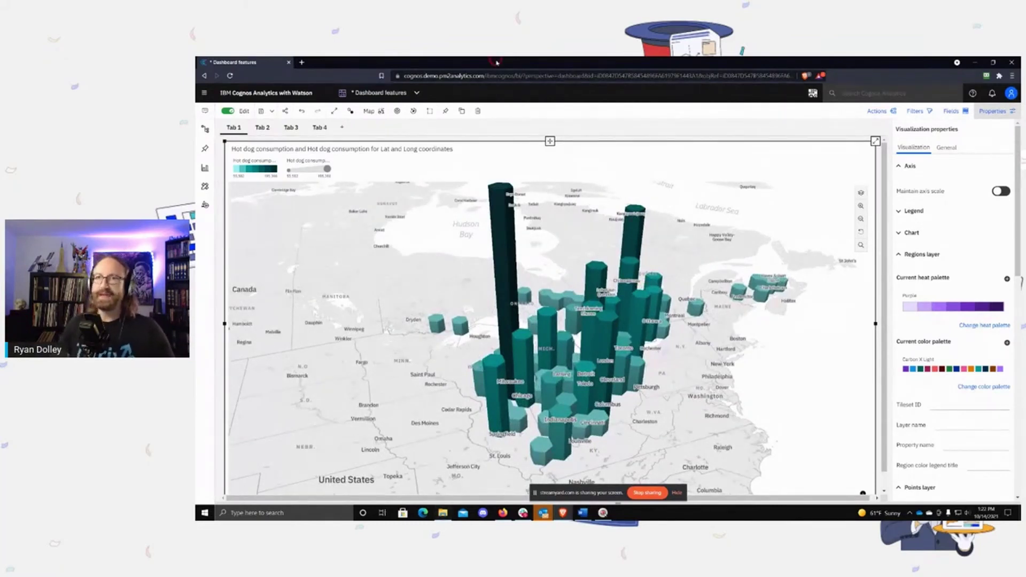
{"action": "left_click", "coordinate": [466, 63]}
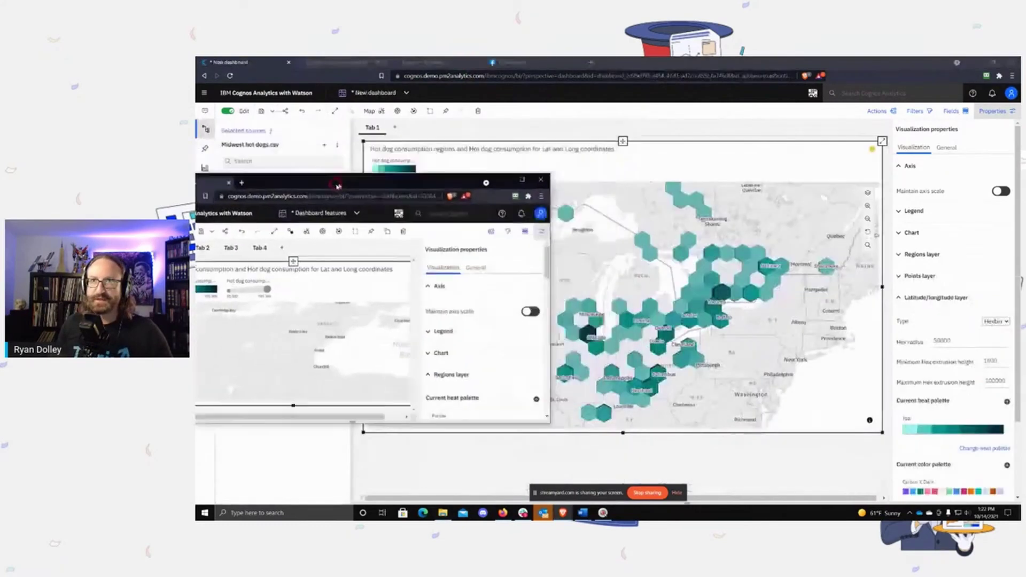